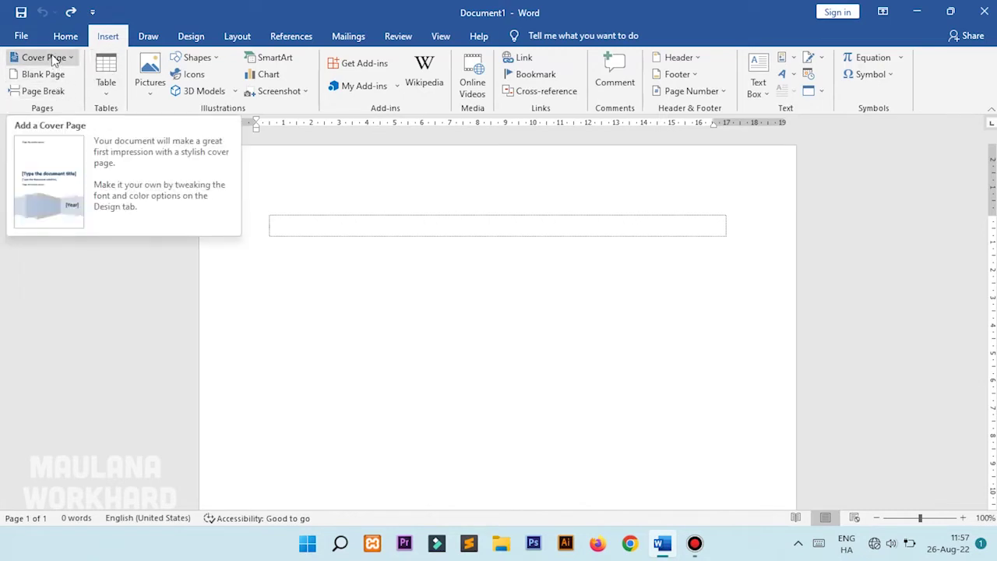
Step: Open the Cover Page gallery and browse the built-in cover designs
click(51, 58)
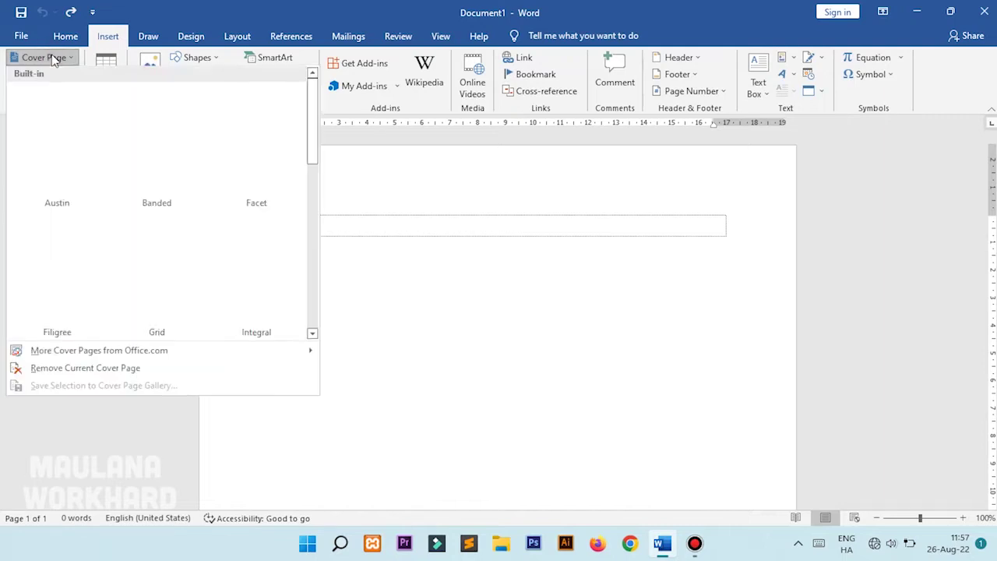
scroll(180, 158, down, 3)
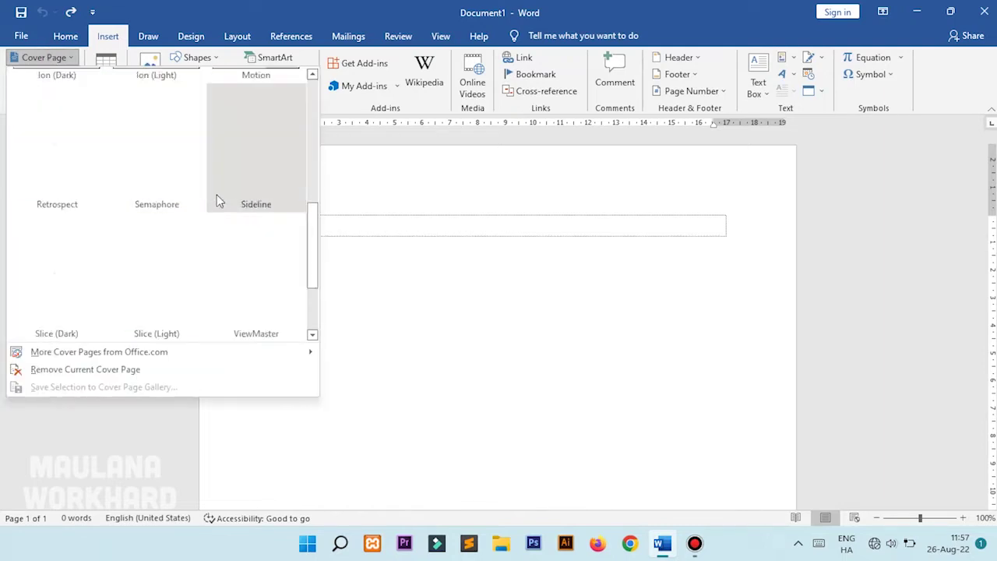
scroll(218, 200, down, 1)
scroll(222, 215, up, 4)
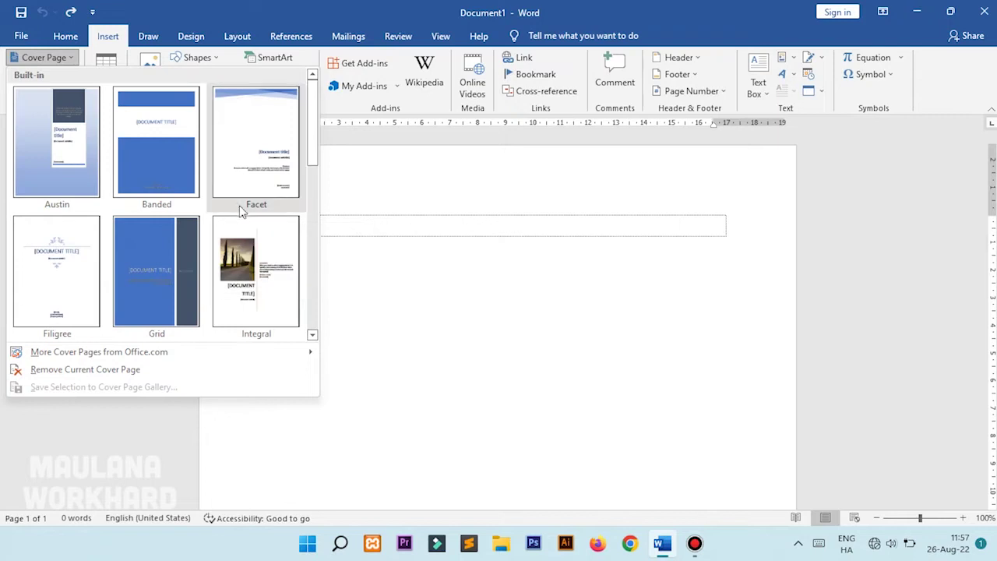
scroll(240, 209, down, 4)
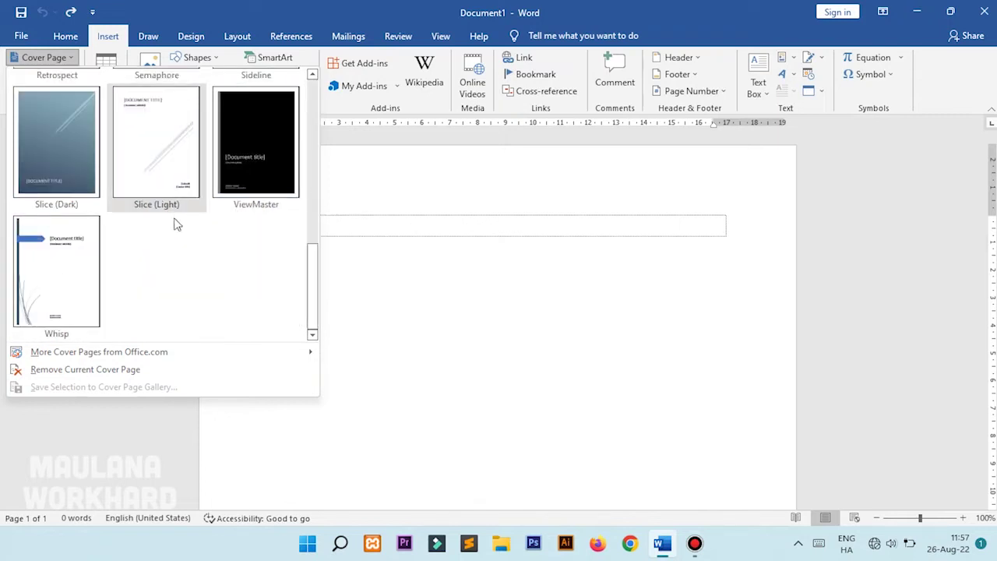
scroll(163, 261, up, 3)
scroll(176, 251, up, 1)
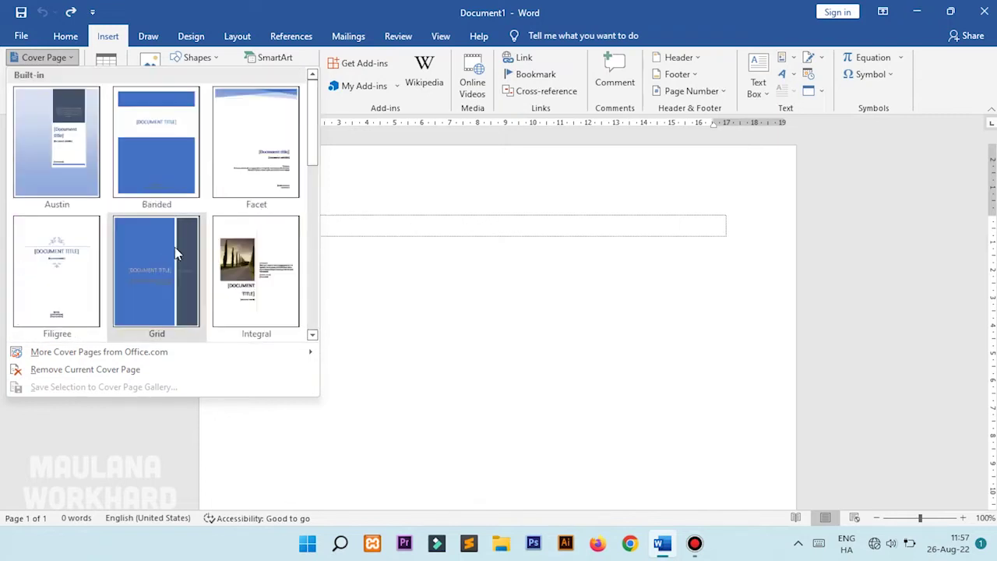
scroll(187, 237, down, 4)
scroll(179, 244, up, 3)
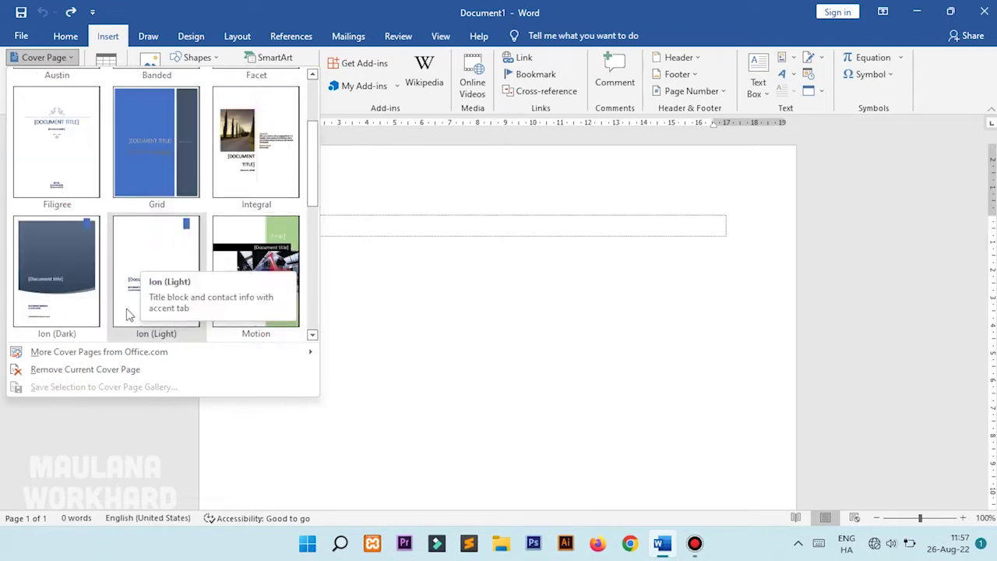
Step: Insert the Filigree cover page at the front of the document
click(62, 151)
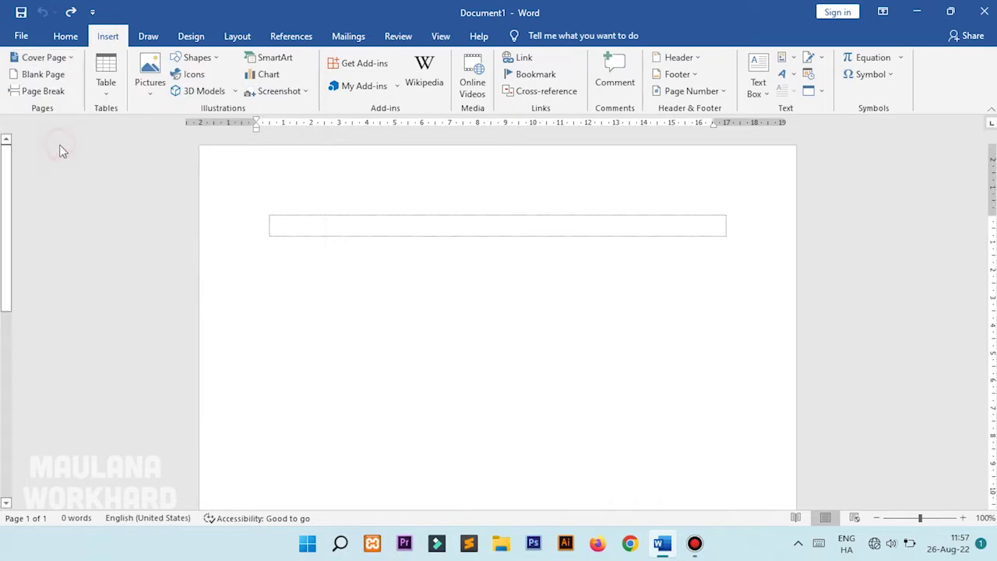
scroll(480, 290, down, 4)
scroll(481, 289, down, 3)
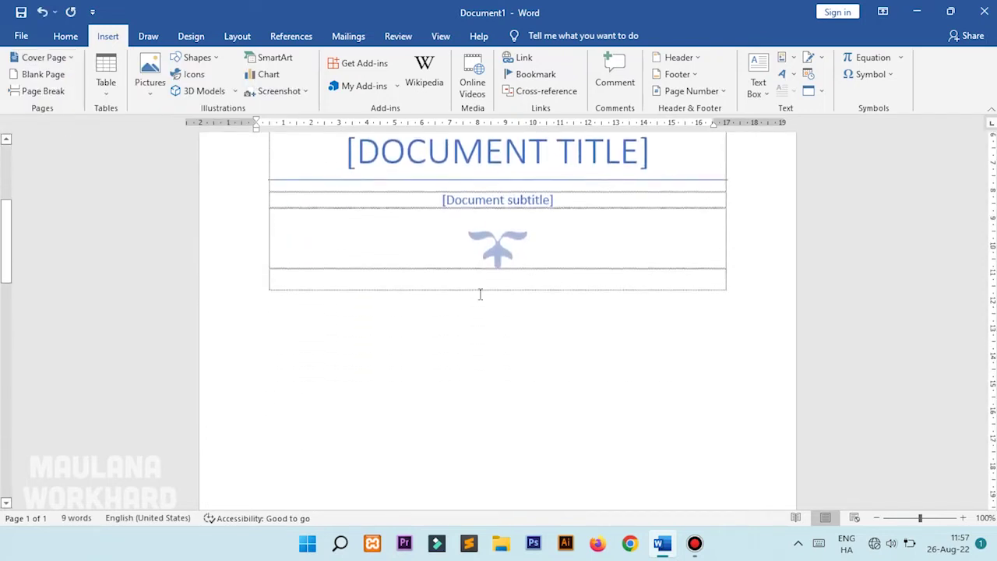
scroll(478, 307, down, 1)
scroll(491, 312, down, 3)
scroll(505, 317, up, 3)
scroll(502, 335, down, 1)
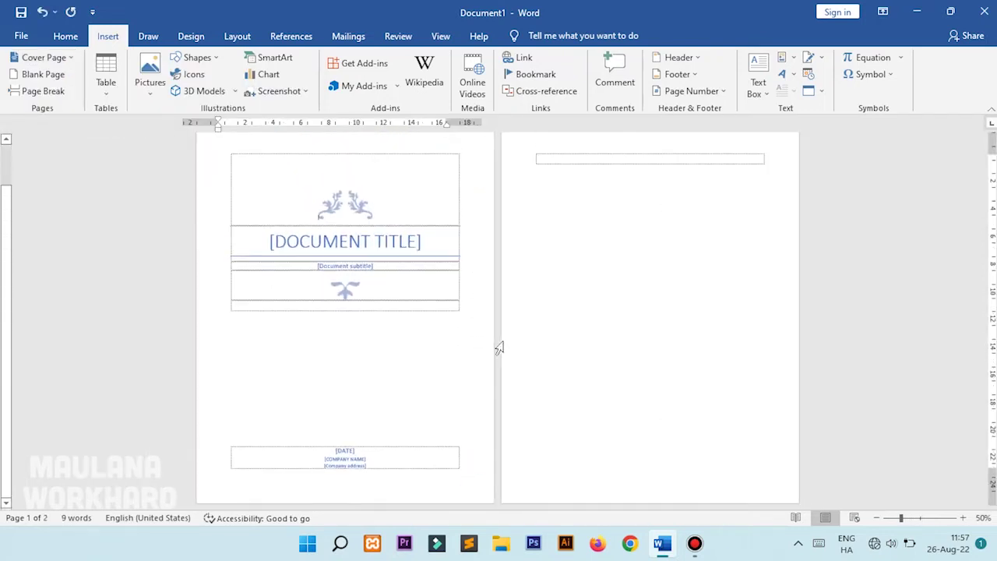
scroll(467, 335, up, 2)
scroll(383, 319, up, 1)
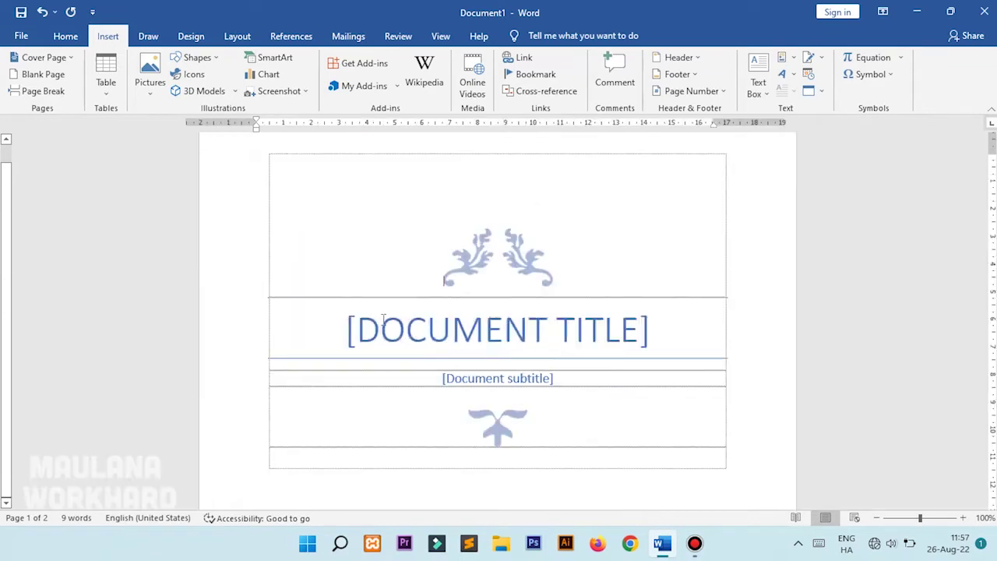
Step: Type DOKUMEN PERTANIAN into the cover page's title placeholder, correcting the typo
click(635, 334)
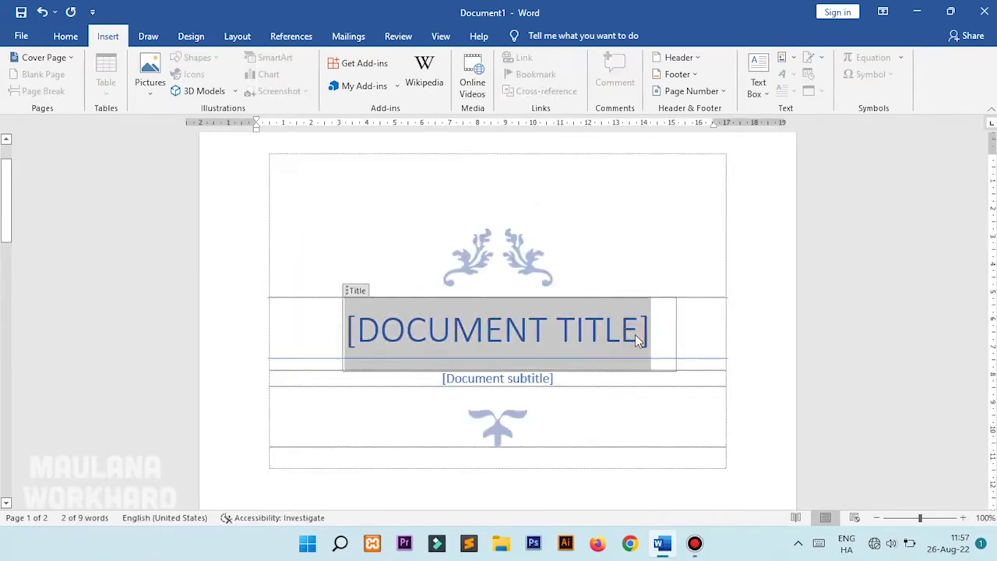
text(DO)
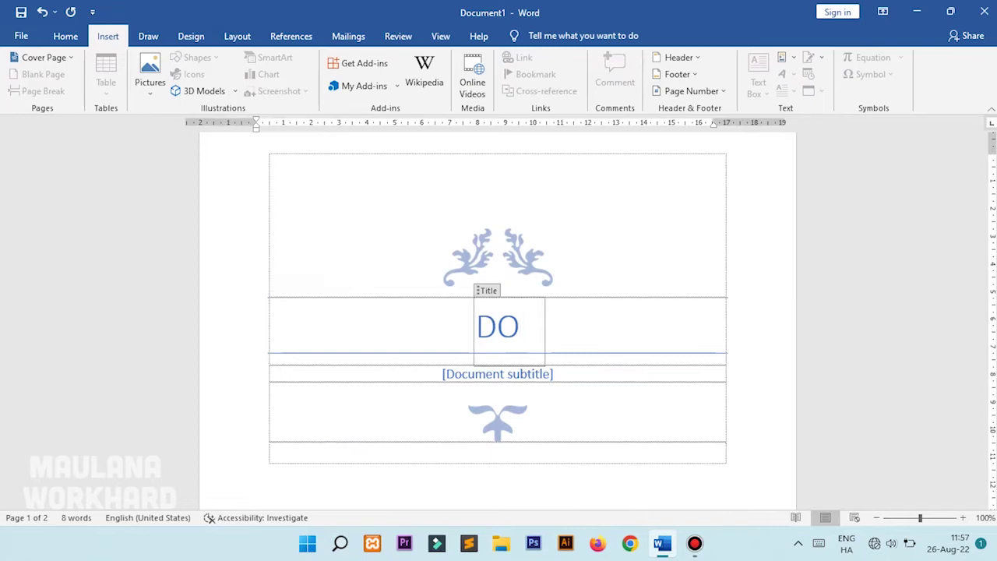
text(KU)
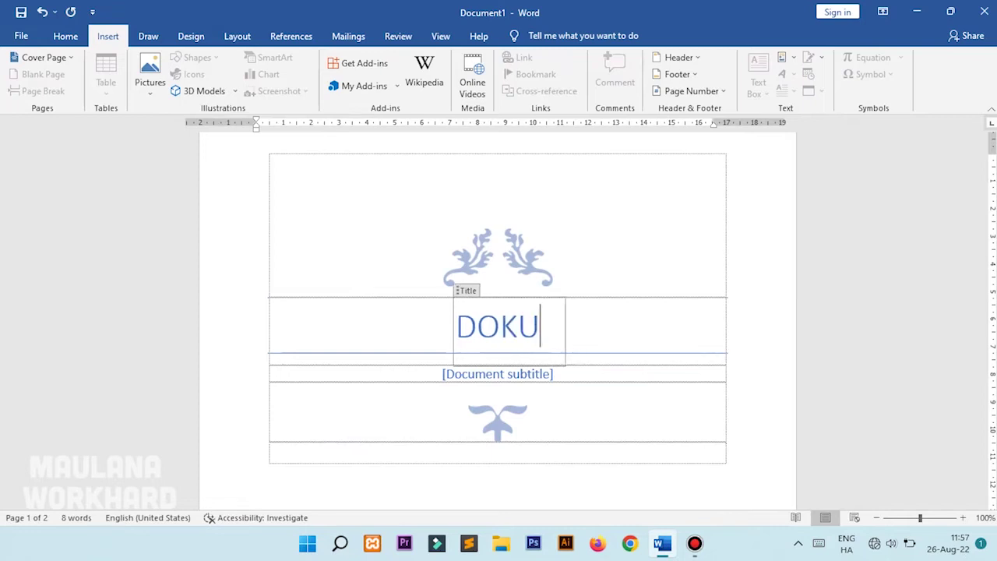
text(MEN PEN)
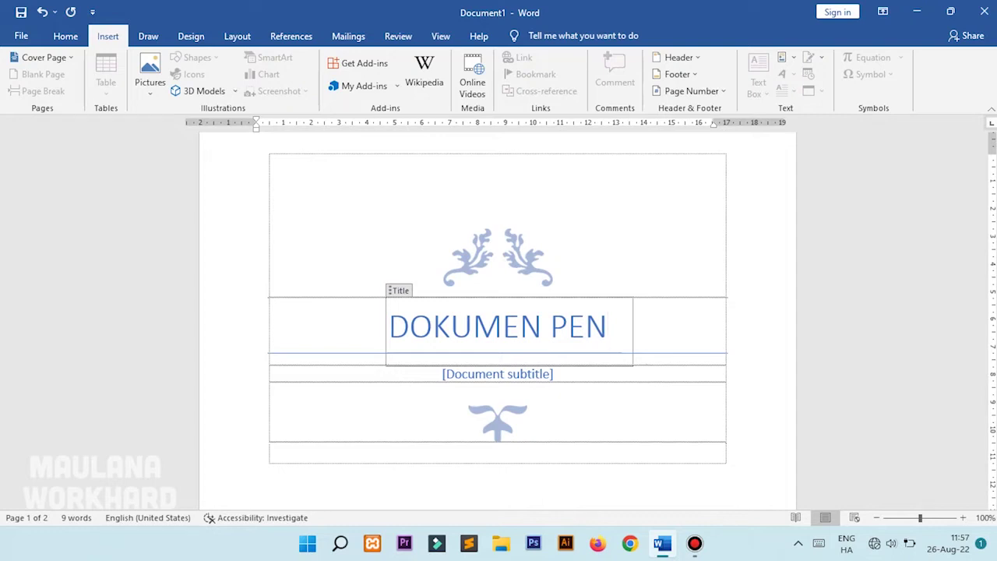
key(BackSpace)
key(BackSpace)
text(ER)
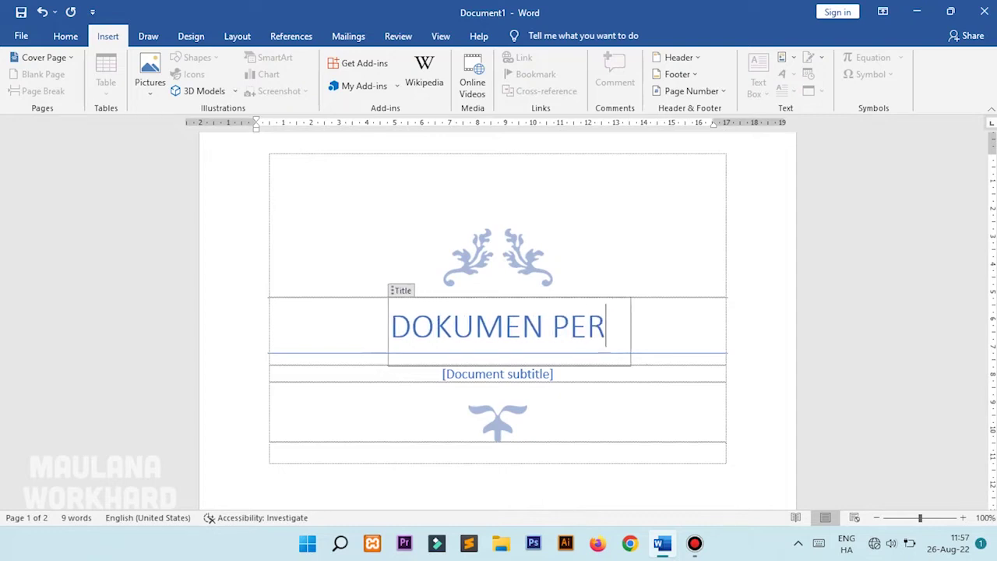
text(TAN)
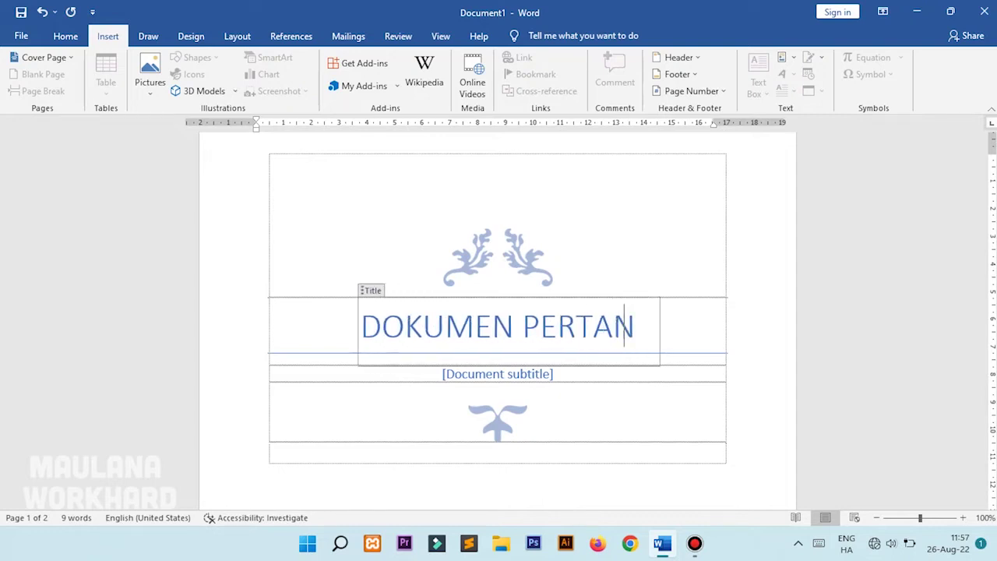
text(IAN)
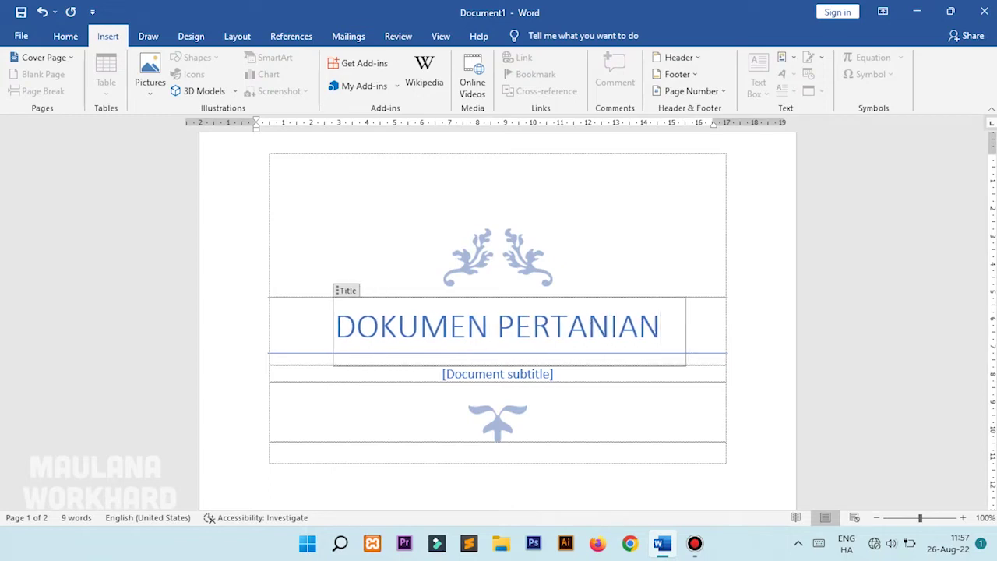
click(537, 374)
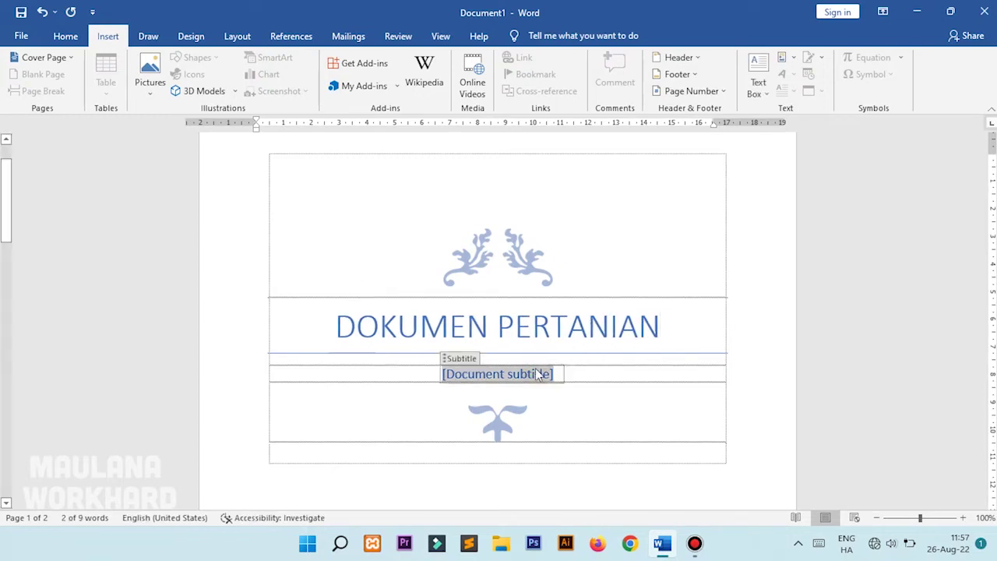
text(ce)
key(BackSpace)
key(BackSpace)
text(Created by MaulanaWorkhard)
scroll(560, 397, down, 5)
scroll(561, 393, down, 3)
scroll(537, 456, up, 1)
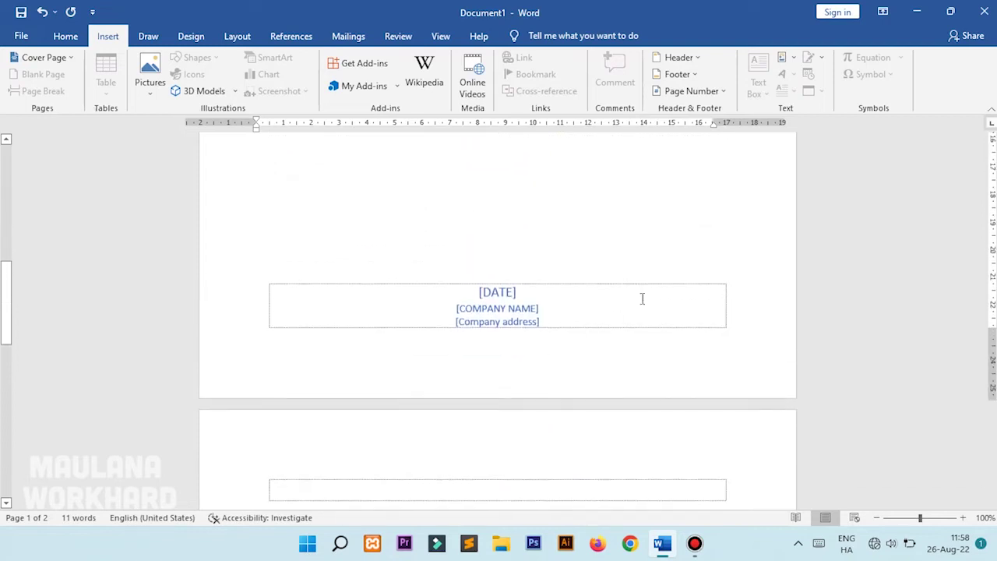
click(505, 313)
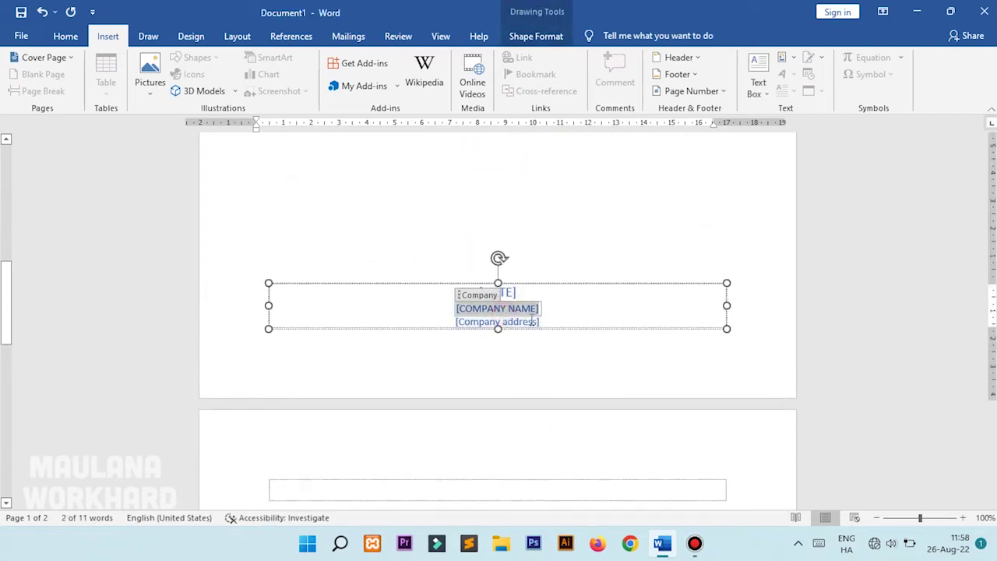
click(529, 248)
scroll(533, 281, up, 2)
scroll(511, 366, up, 3)
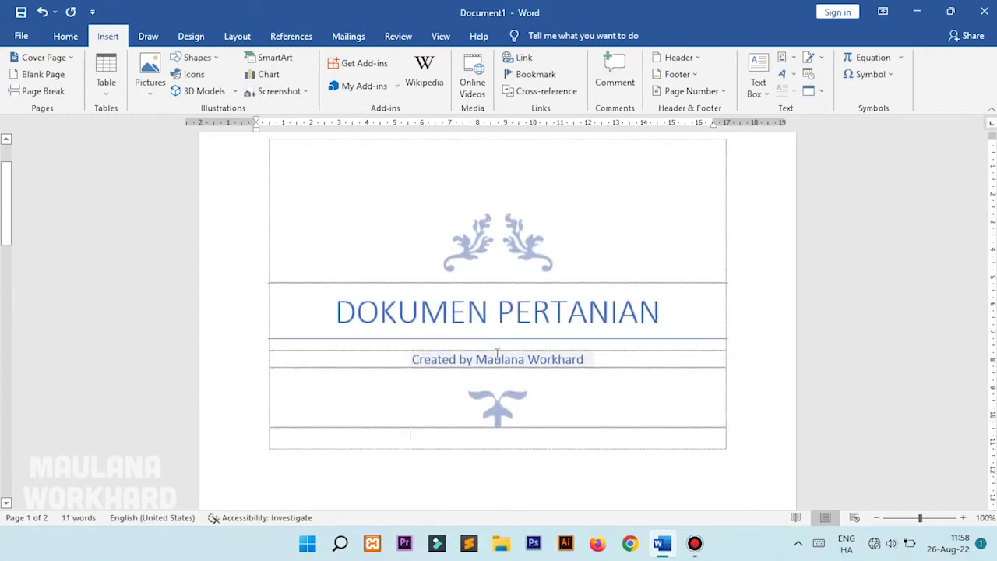
ctrl+scroll(448, 290, down, 3)
ctrl+scroll(448, 290, down, 3)
ctrl+scroll(467, 305, down, 3)
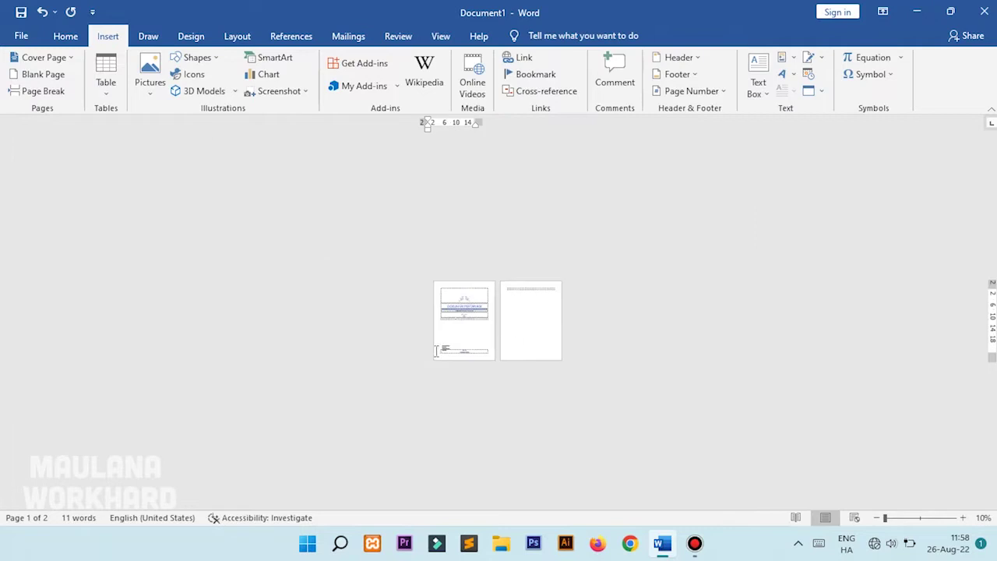
ctrl+scroll(520, 312, up, 3)
ctrl+scroll(402, 382, up, 2)
key(ctrl+p)
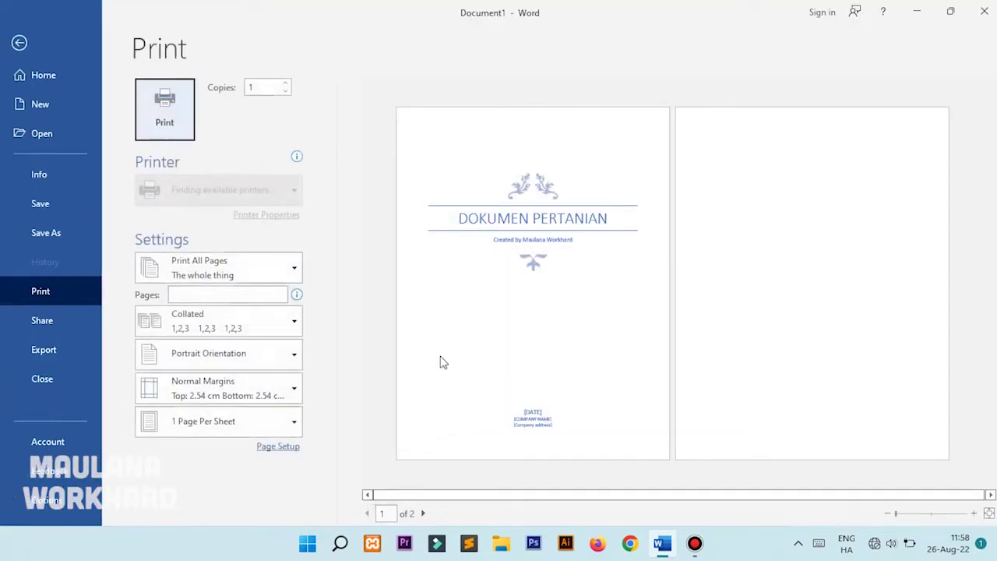
ctrl+scroll(522, 312, up, 2)
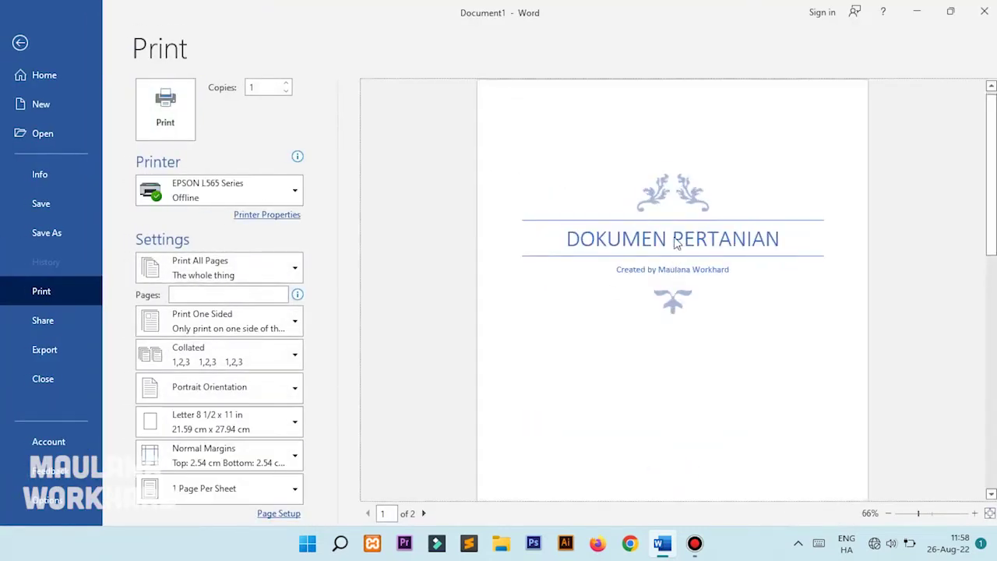
click(46, 44)
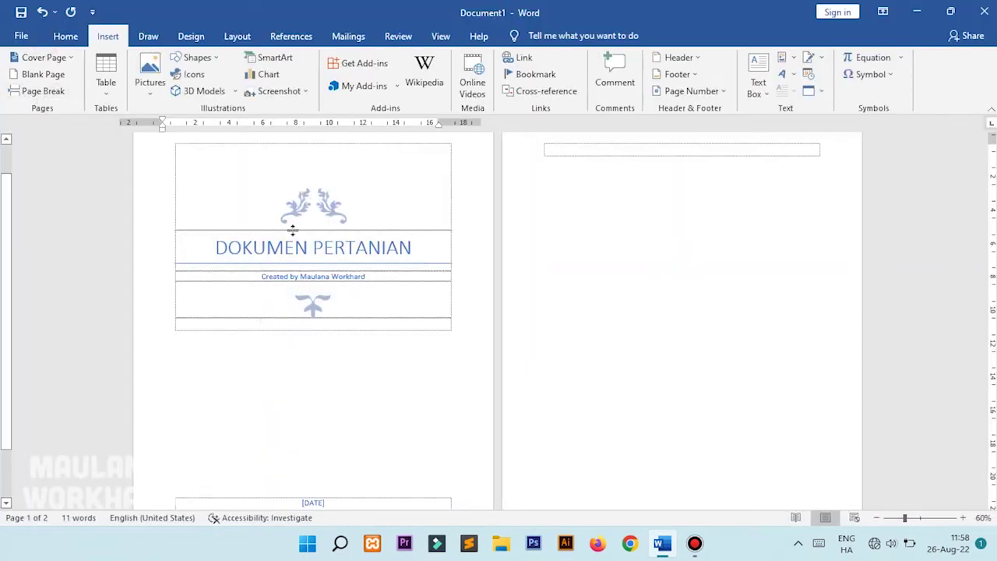
Step: Add three blank pages after the cover page
scroll(292, 229, up, 1)
click(43, 74)
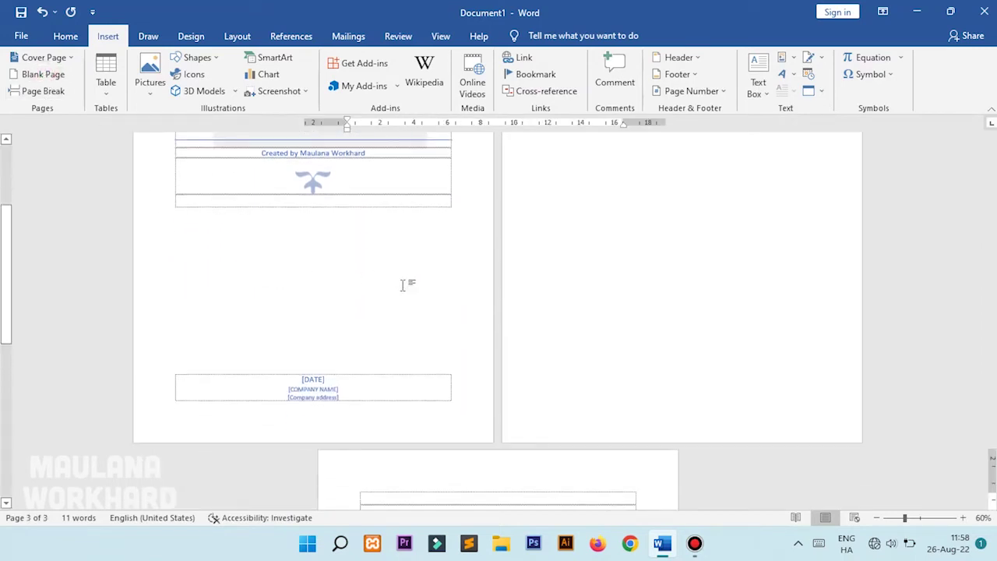
ctrl+scroll(468, 288, down, 3)
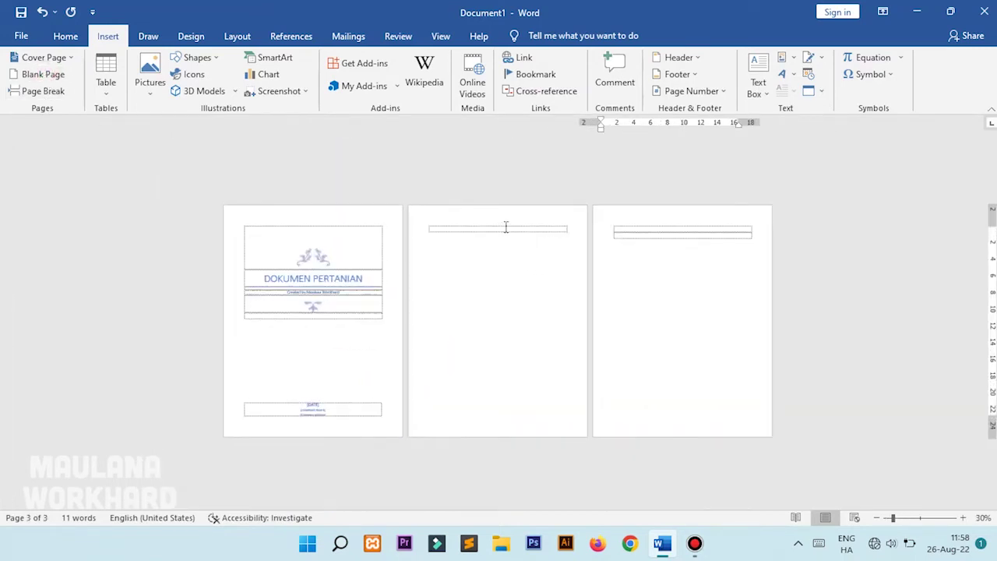
click(39, 74)
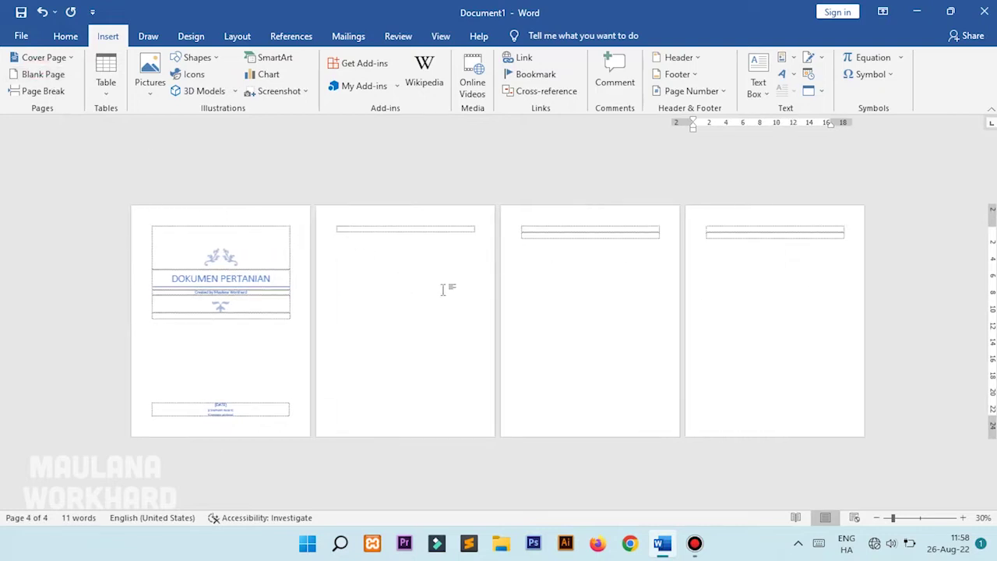
click(377, 227)
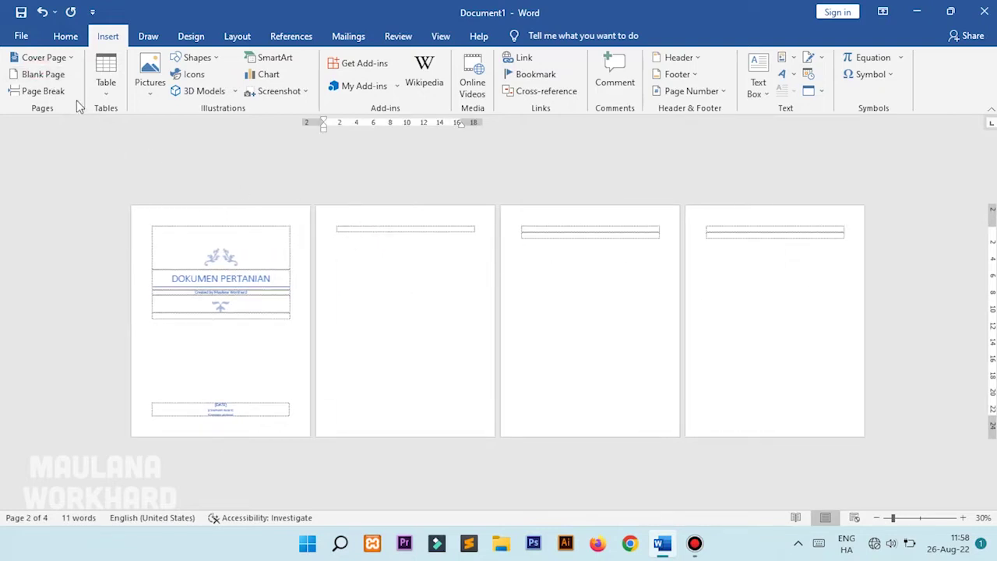
click(41, 74)
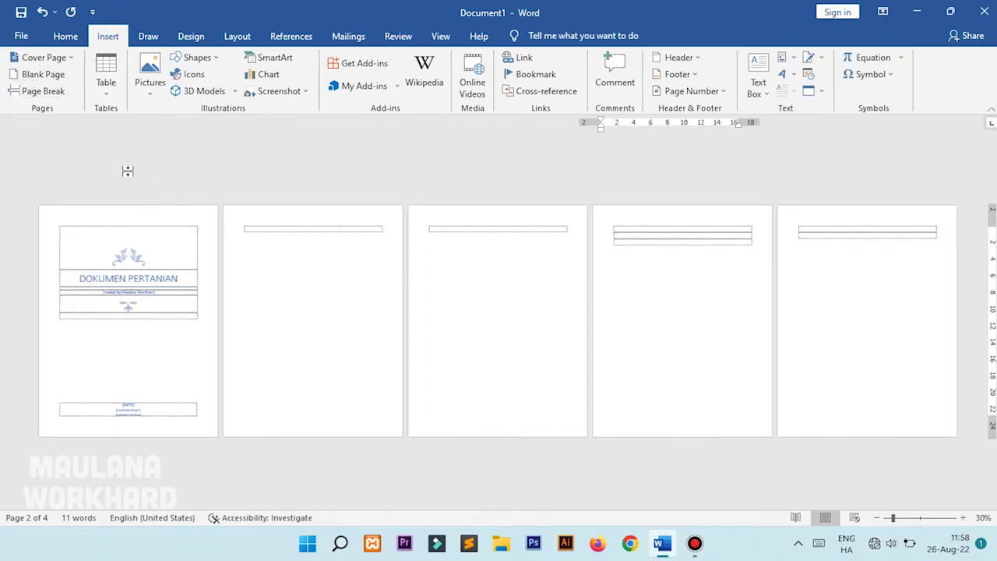
Step: Insert four page breaks so the document reaches eight pages
click(31, 91)
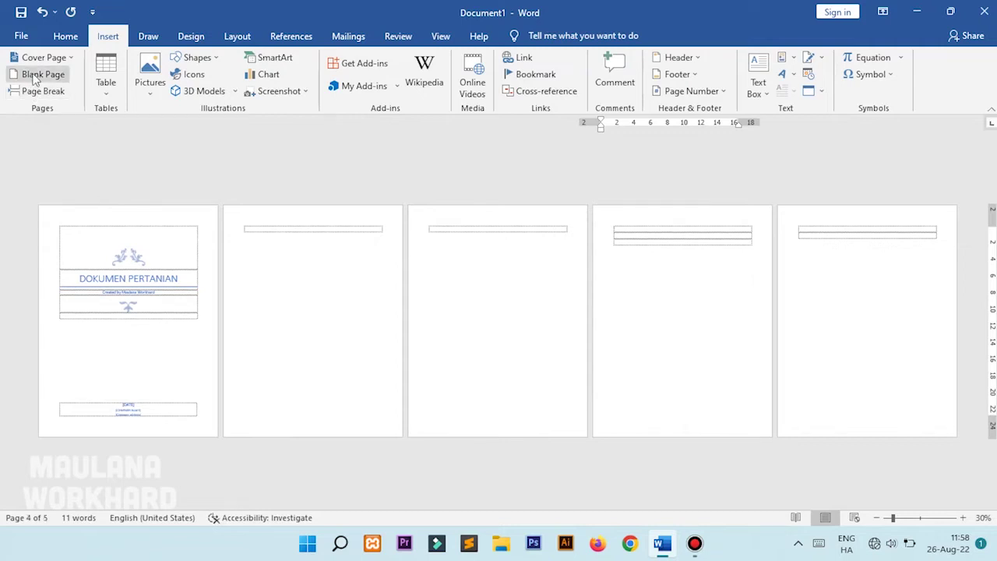
click(49, 94)
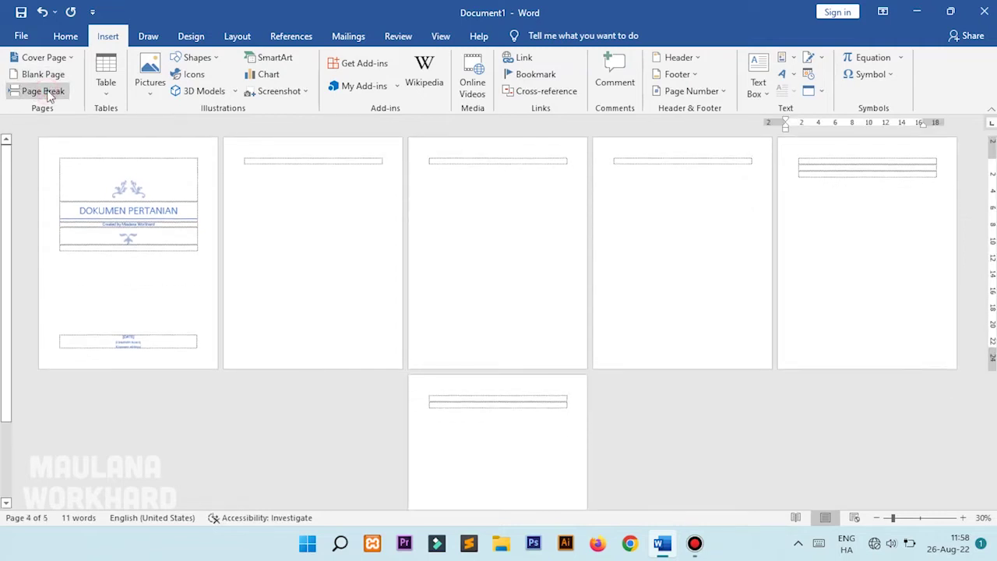
click(48, 93)
click(48, 94)
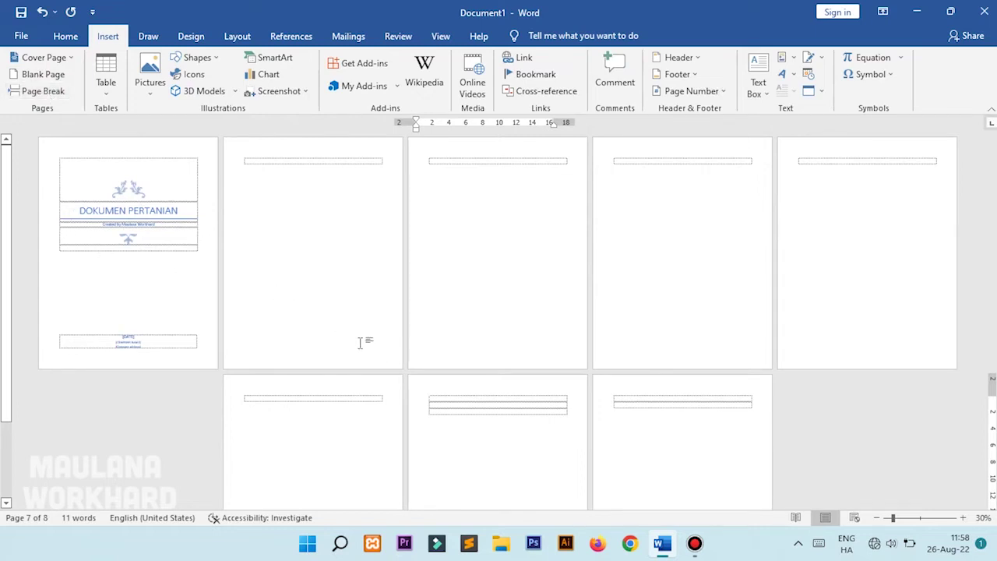
ctrl+scroll(347, 336, down, 1)
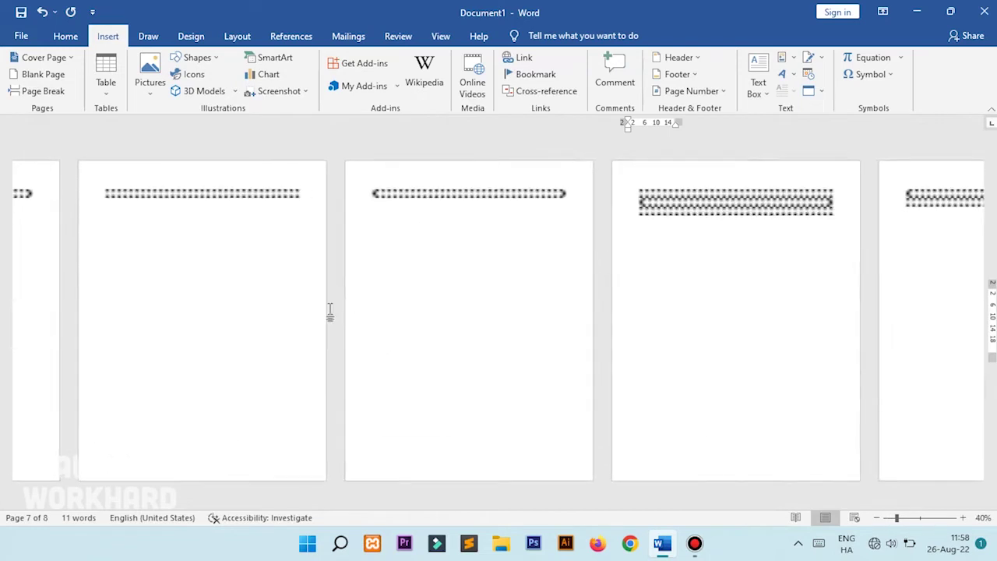
Step: Select all the document content with Ctrl+A and delete it, leaving one empty page
ctrl+scroll(252, 211, up, 1)
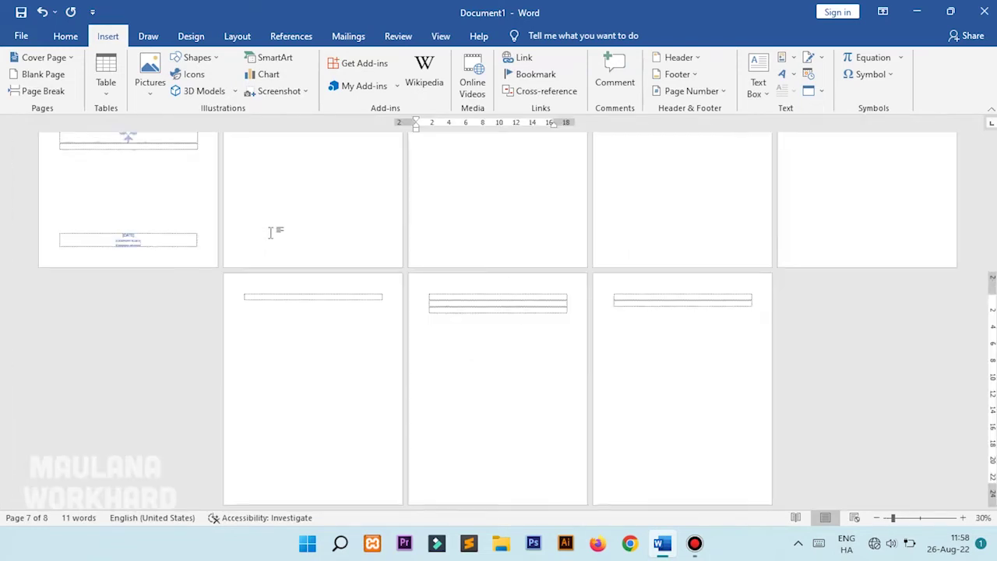
ctrl+scroll(334, 280, down, 2)
click(390, 290)
key(ctrl+a)
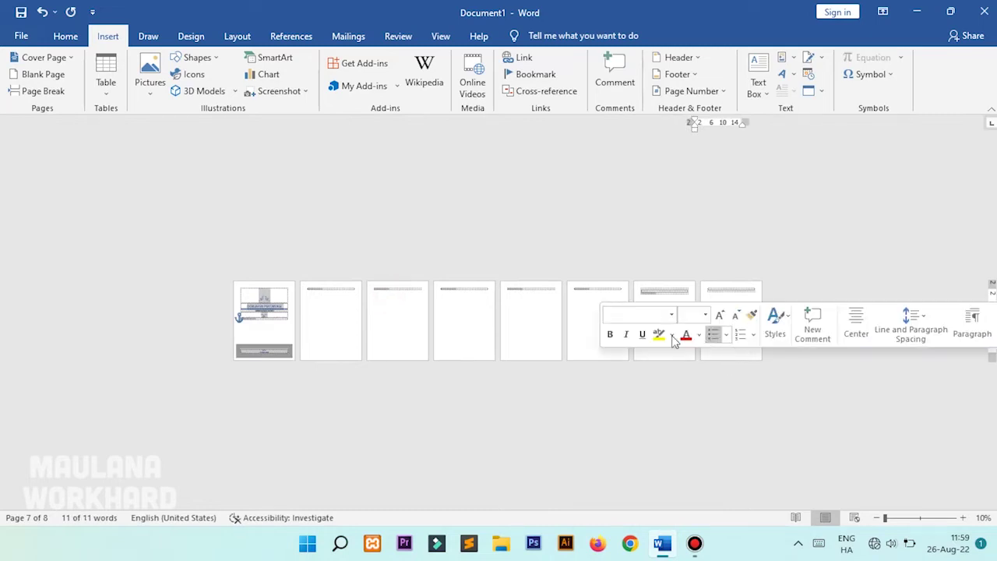
key(Delete)
ctrl+scroll(407, 252, up, 9)
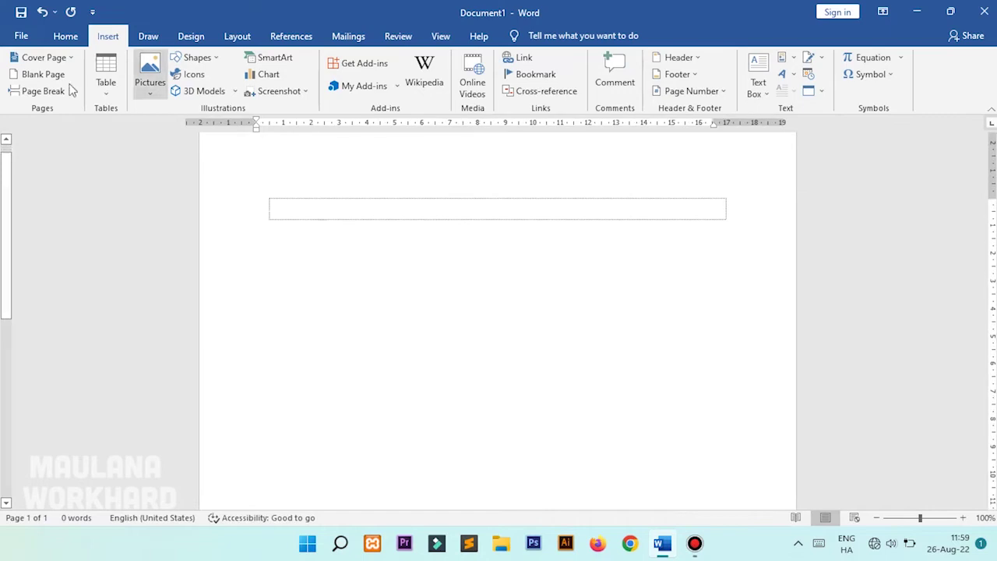
Step: Insert a table of 4 columns and 5 rows via the Insert Table dialog
click(109, 93)
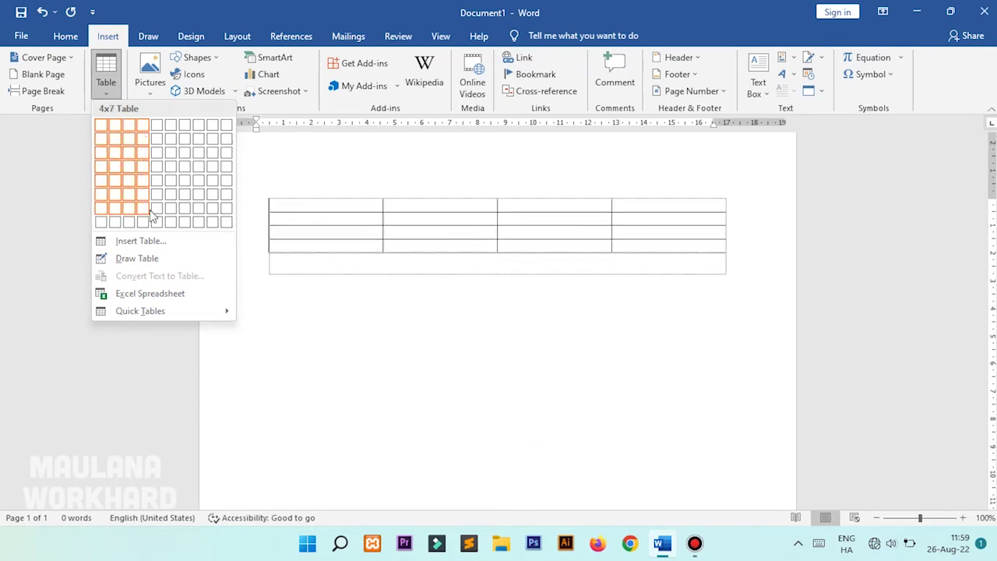
click(153, 246)
text(4)
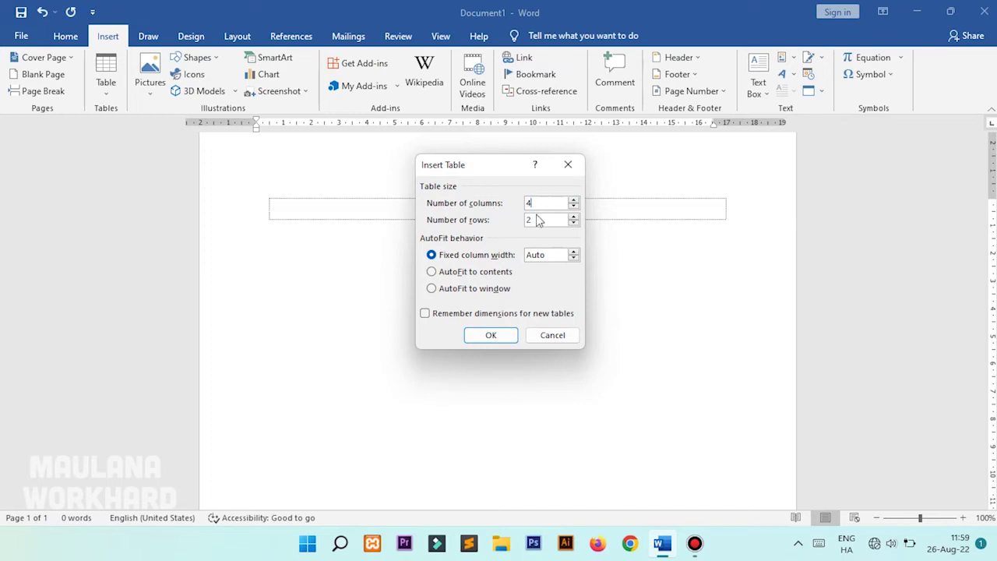
double_click(536, 221)
click(496, 337)
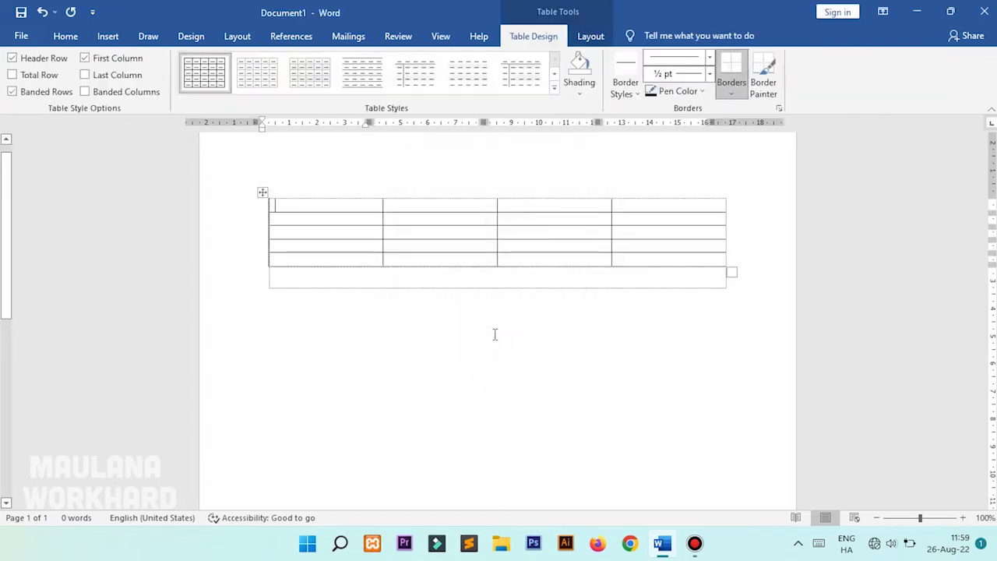
Step: Enter NO, NAMA, ALAMAT and TANDA TANGAN in the first-row cells and select that row
text(no)
key(Tab)
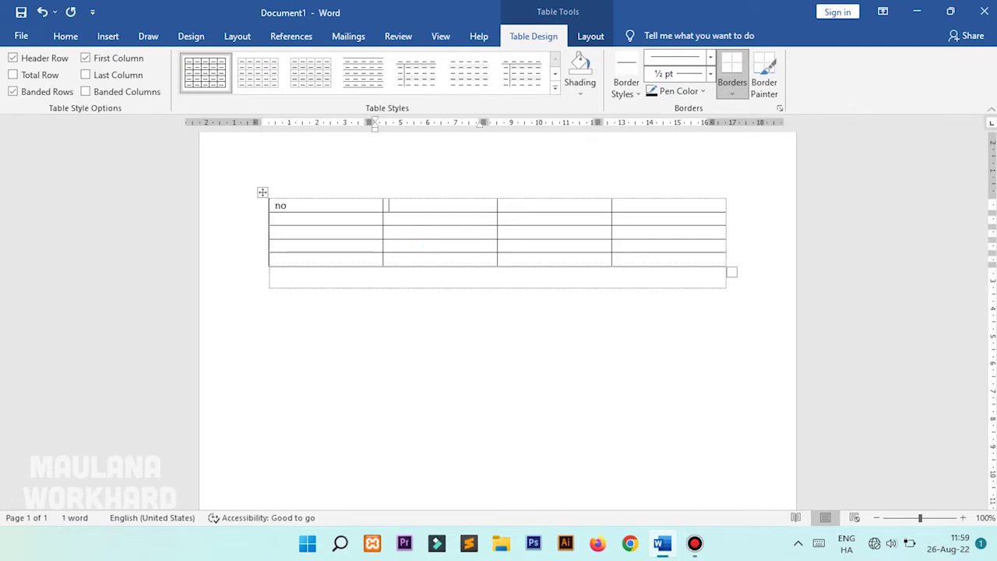
text(NAMA)
drag(297, 201, 244, 197)
text(NA)
text(NO)
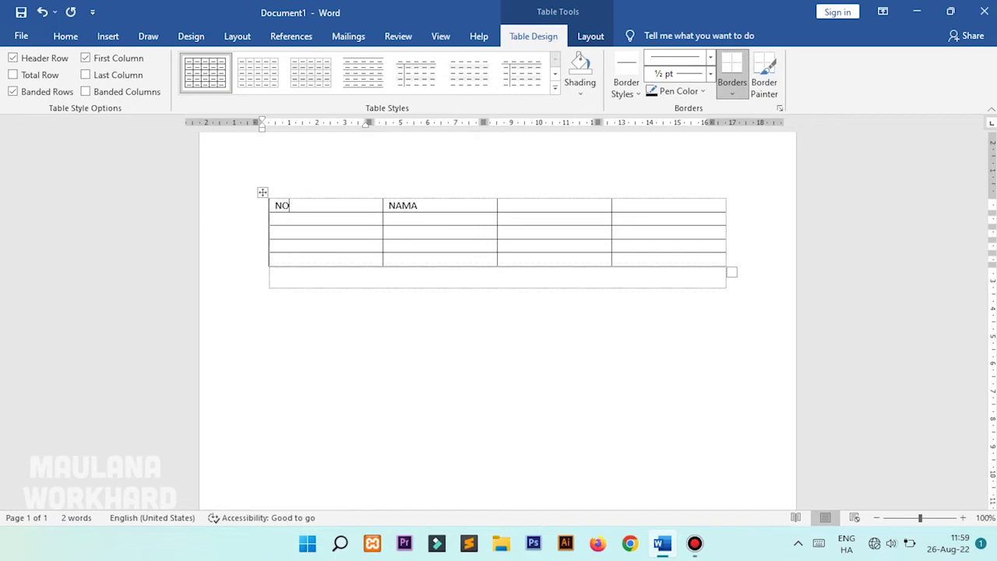
click(548, 202)
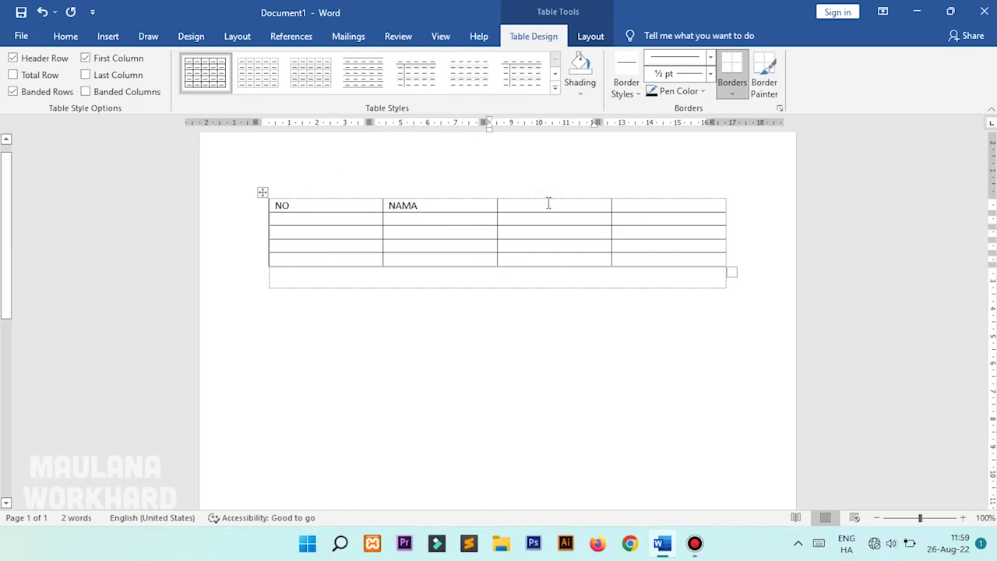
text(ALAMAT)
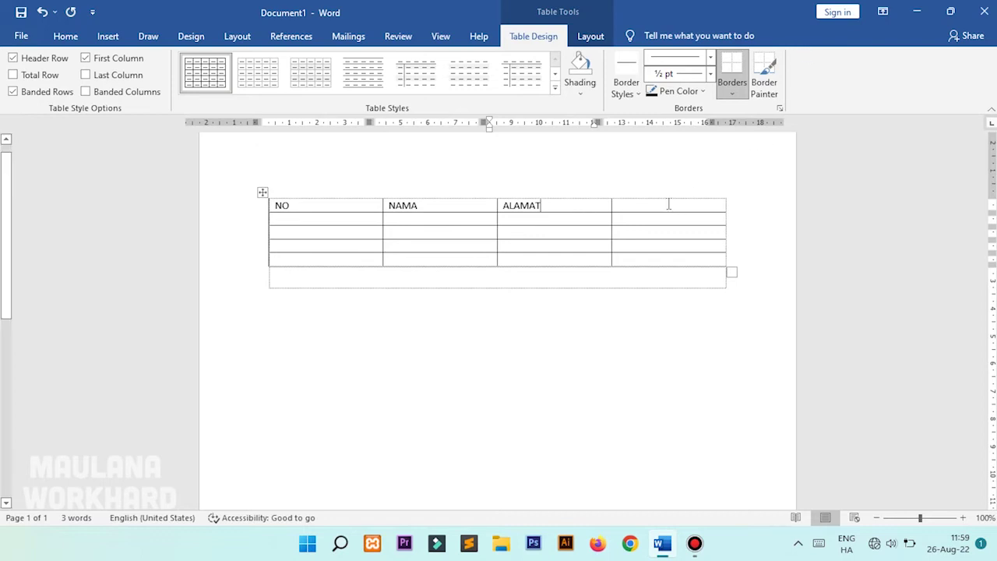
click(668, 204)
text(TANDA TANGAN)
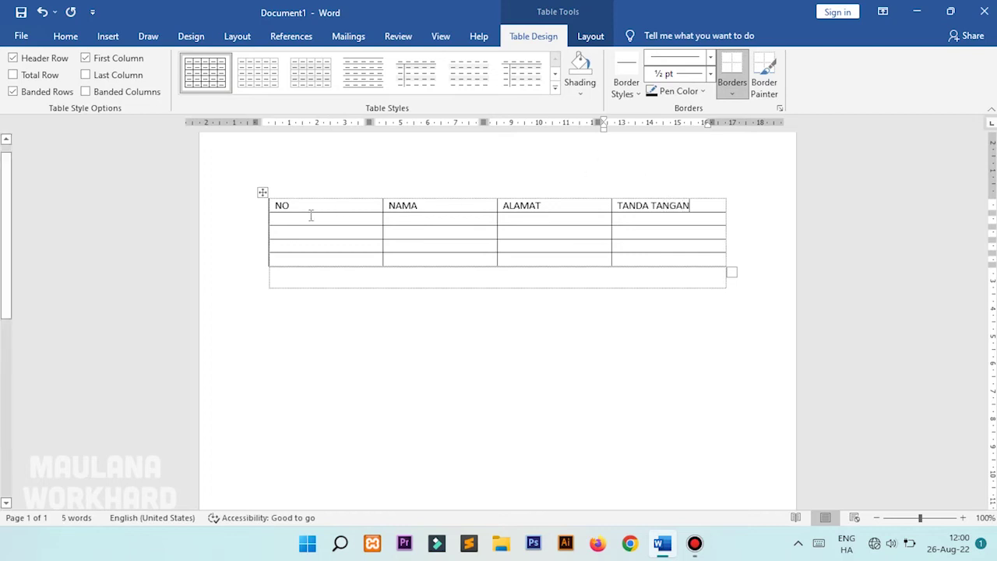
drag(277, 209, 682, 205)
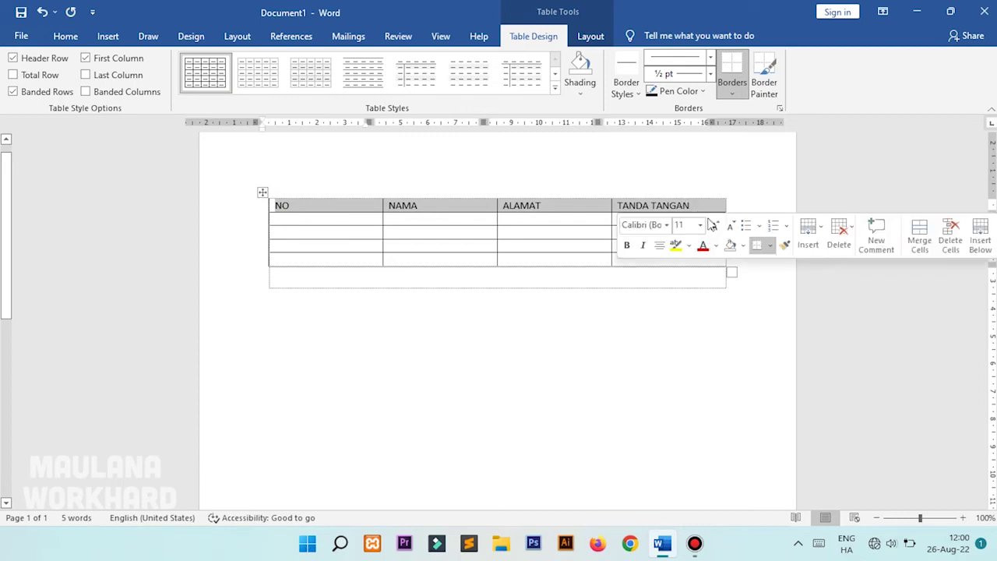
Step: Centre the header labels in their cells and narrow the NO column on the ruler
click(592, 37)
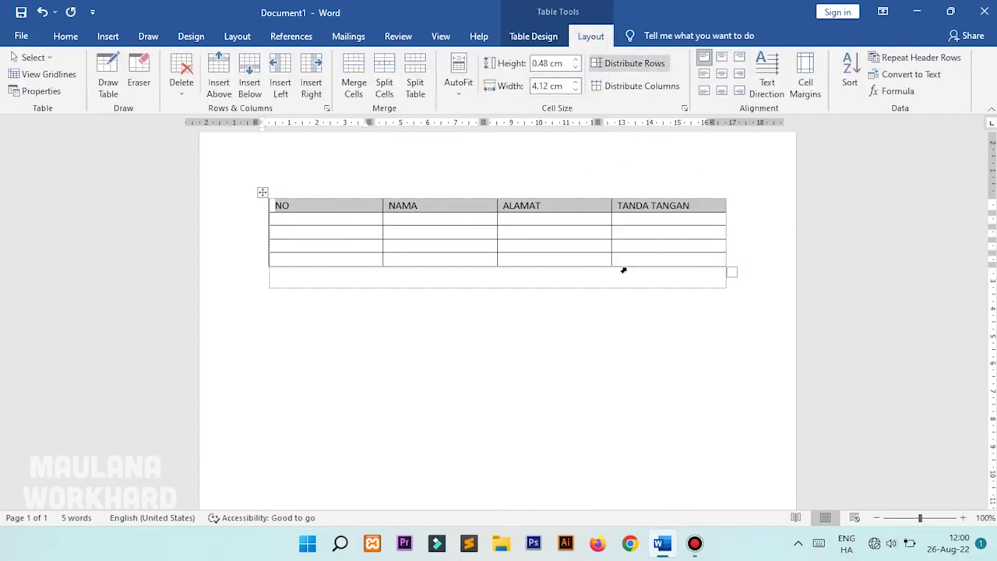
click(722, 74)
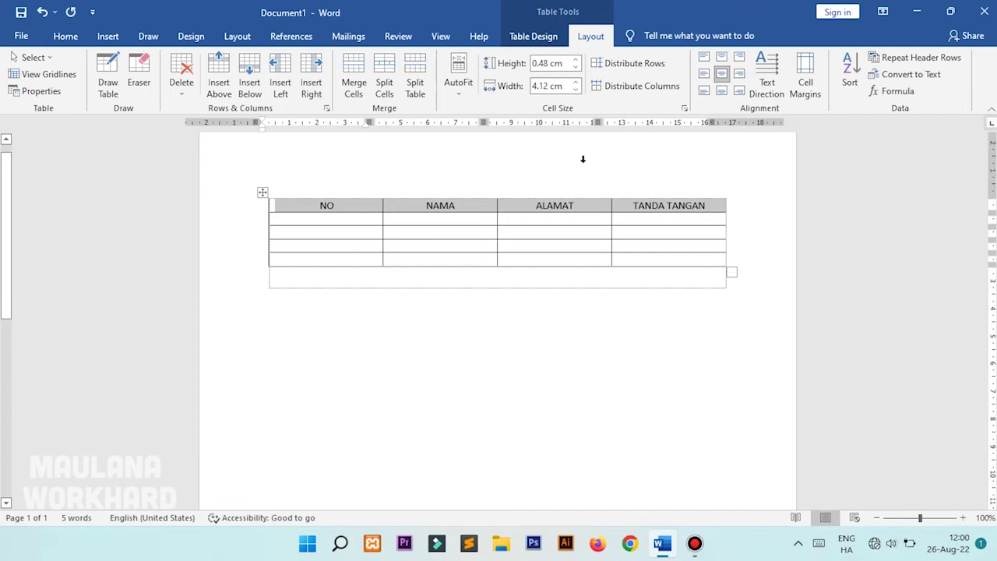
click(401, 232)
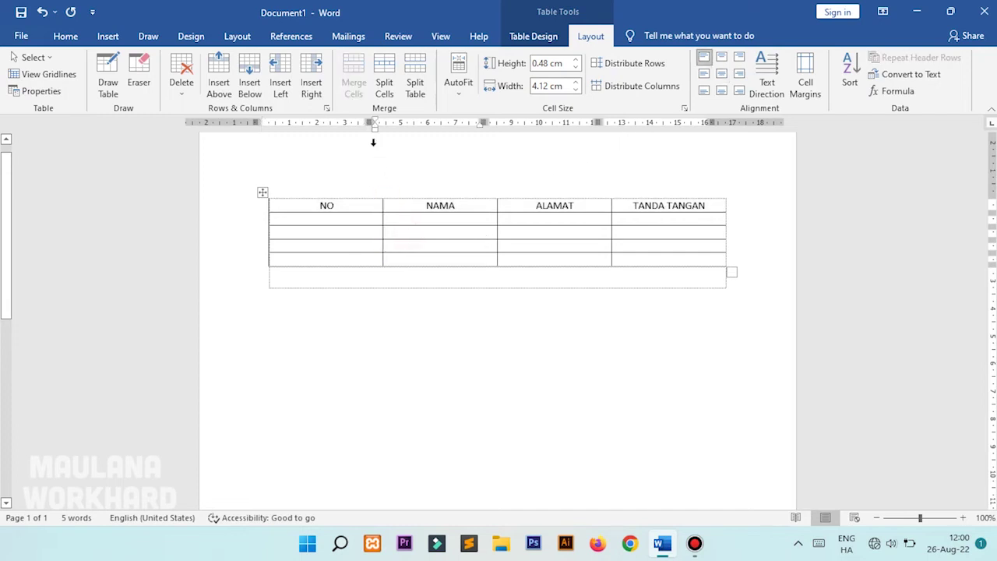
drag(371, 123, 296, 129)
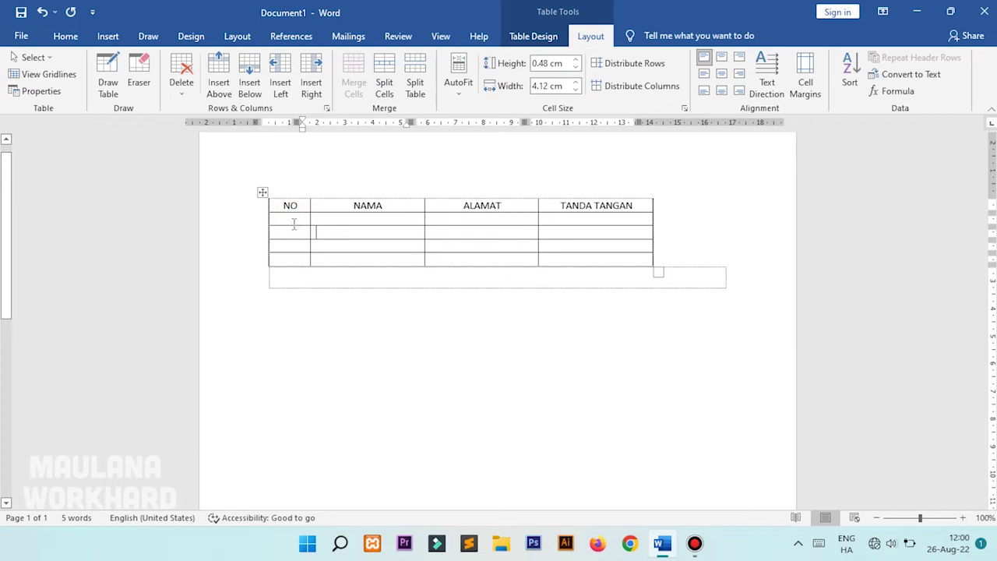
Step: Set the four data rows to 1 cm height
mouse_move(290, 222)
mouse_down()
mouse_move(319, 255)
mouse_move(579, 255)
mouse_up()
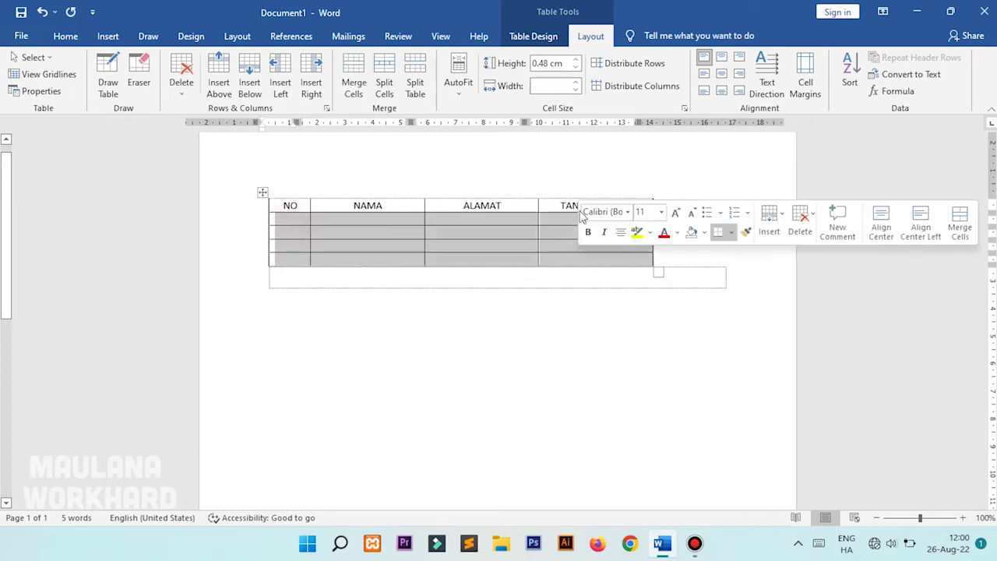
click(555, 63)
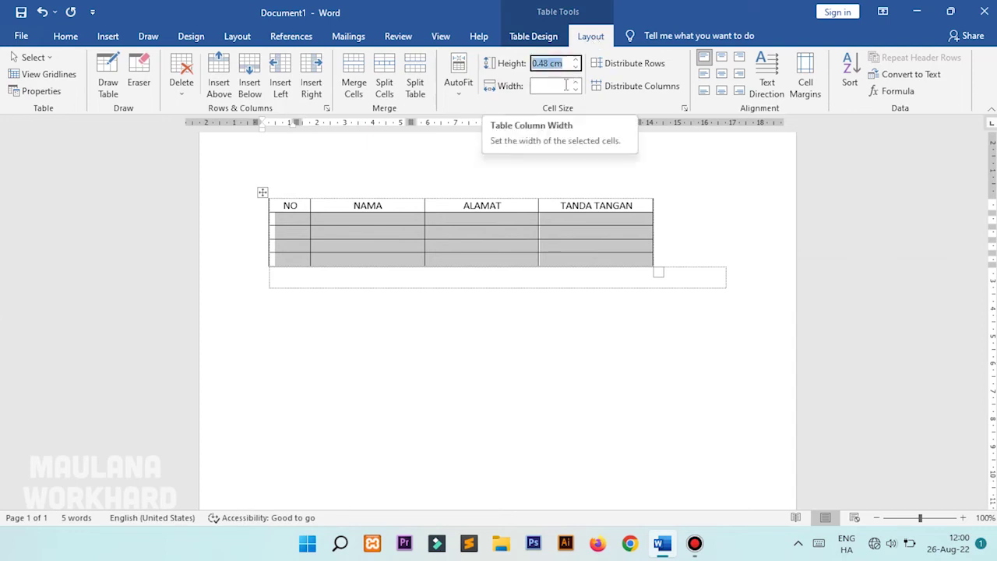
text(1)
key(Return)
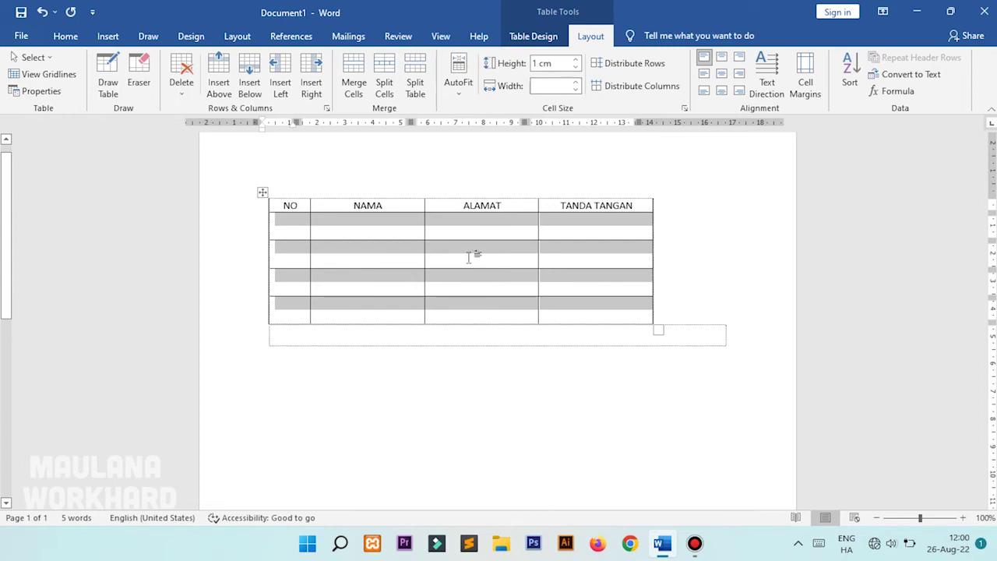
drag(292, 225, 302, 315)
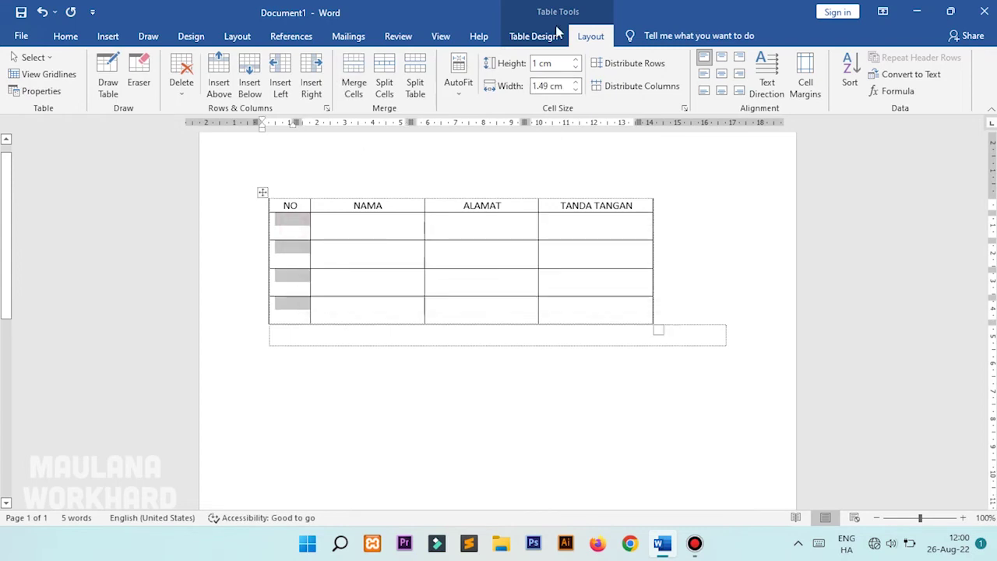
click(552, 63)
drag(551, 63, 524, 70)
text(2)
key(Return)
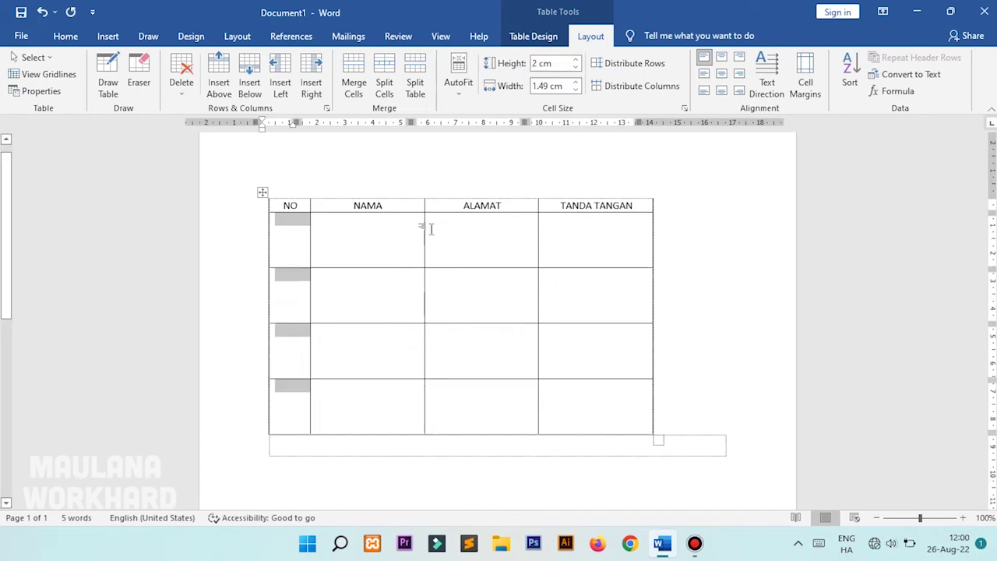
key(ctrl+z)
Step: Make the NAMA to TANDA TANGAN columns 5 cm wide and deepen the header row to 1.23 cm
click(342, 231)
drag(342, 230, 589, 229)
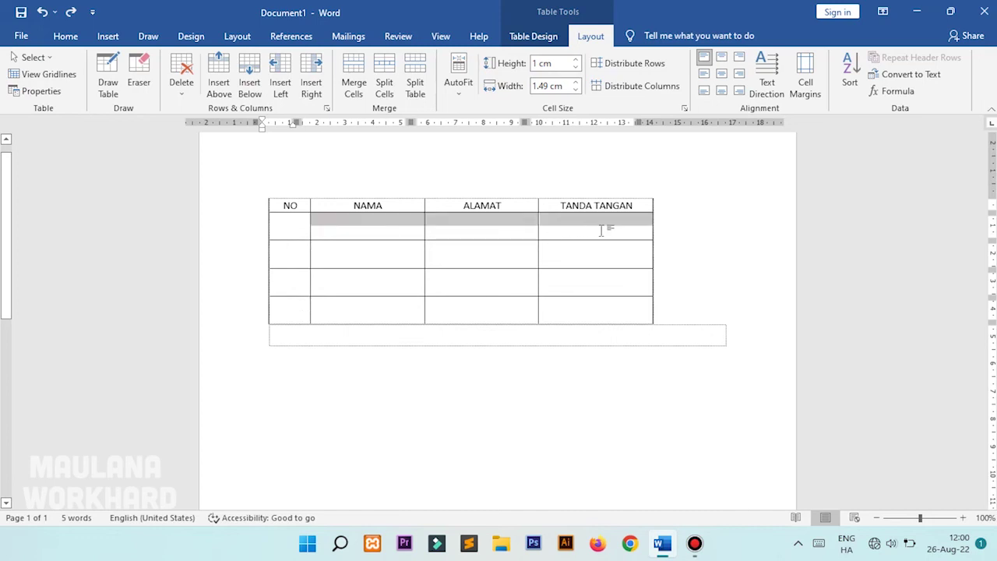
click(561, 86)
text(5)
key(Return)
key(ctrl+z)
click(510, 273)
drag(340, 204, 584, 302)
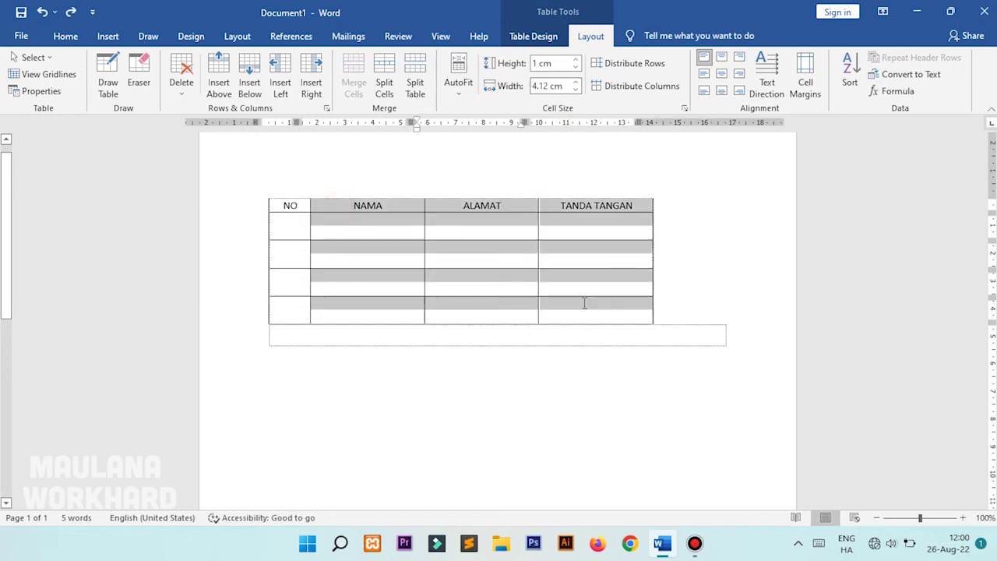
click(566, 86)
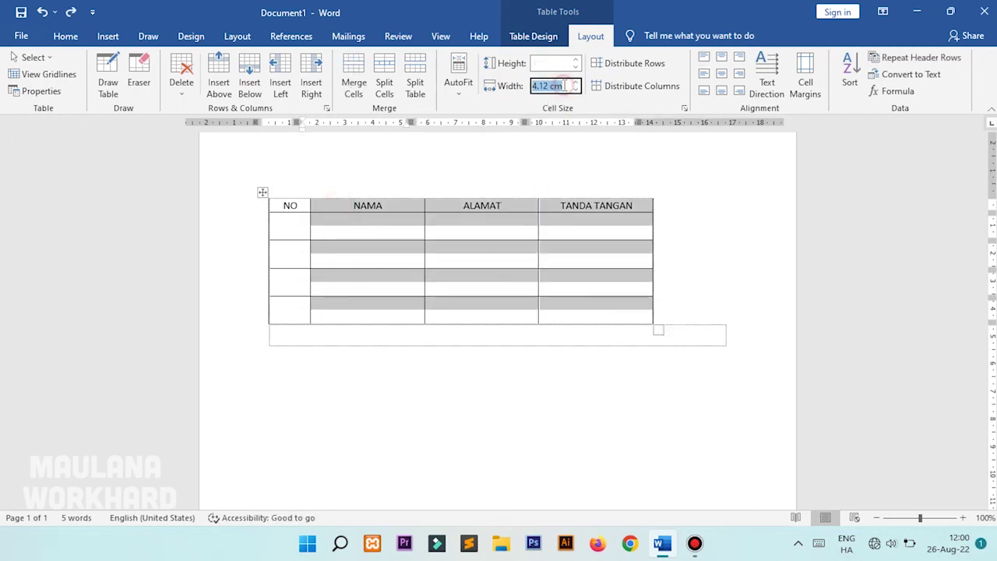
text(5)
key(Return)
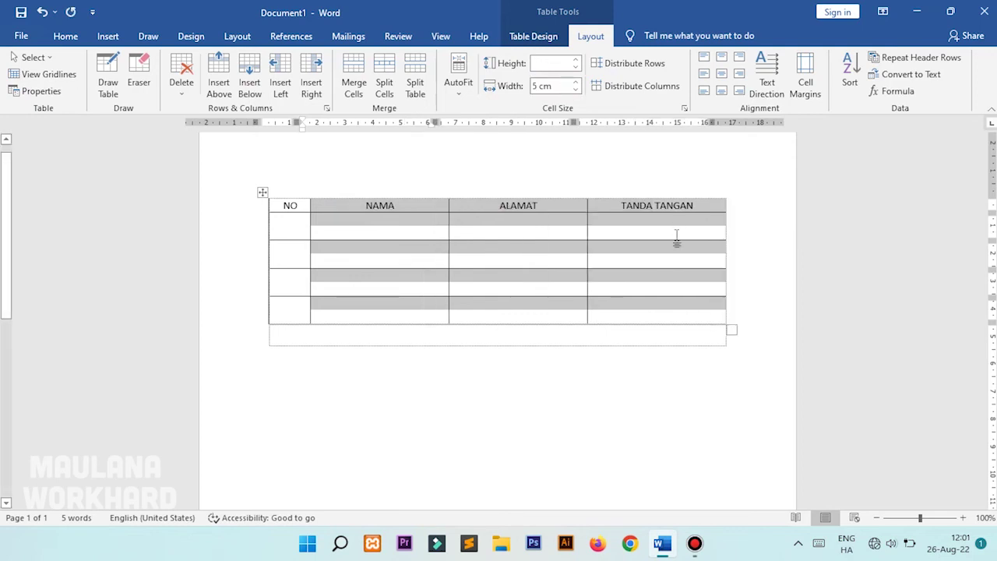
click(657, 248)
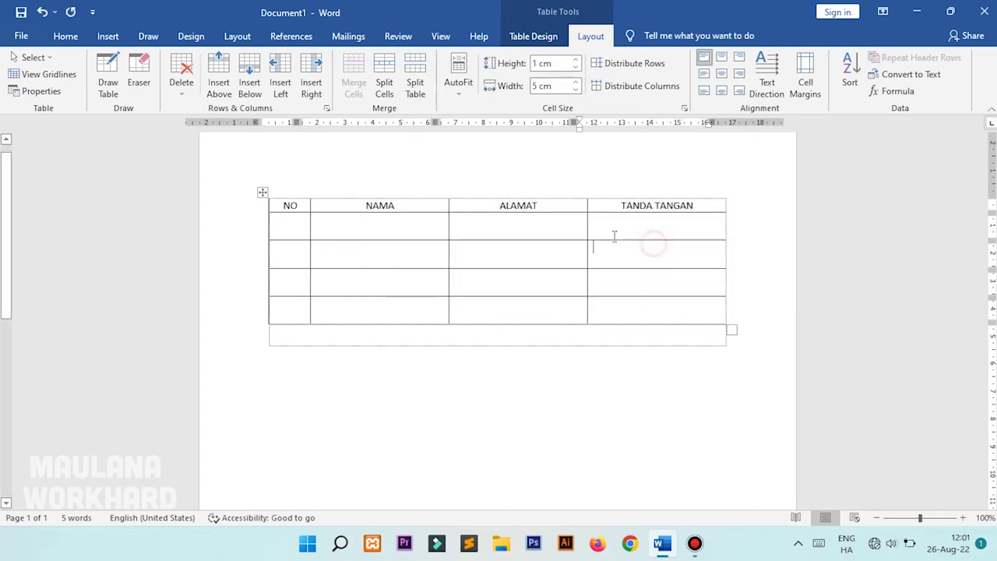
click(285, 207)
mouse_move(289, 213)
mouse_down()
mouse_move(290, 229)
mouse_move(688, 225)
mouse_up()
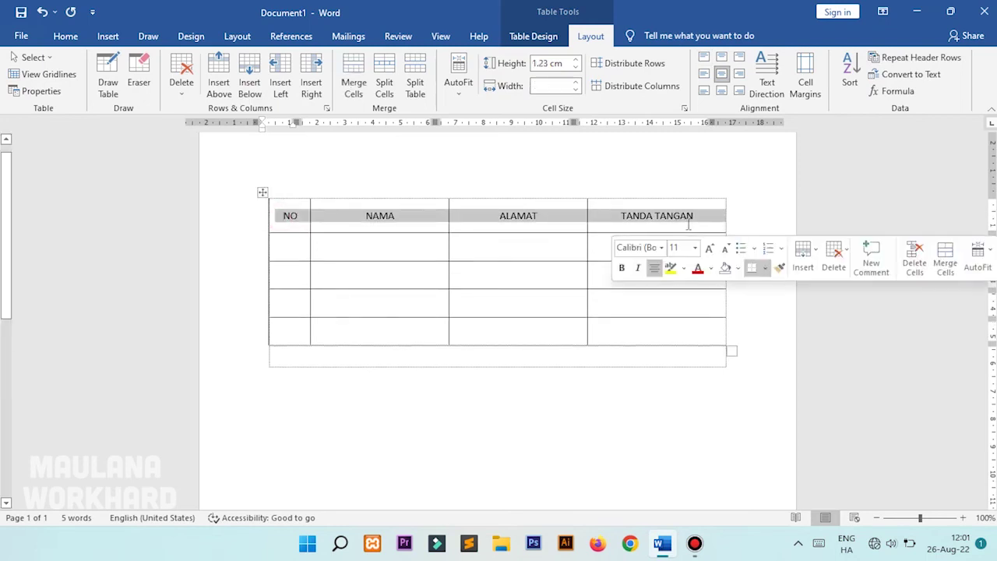
Step: Format the header labels as bold, 14 pt Times New Roman
click(64, 36)
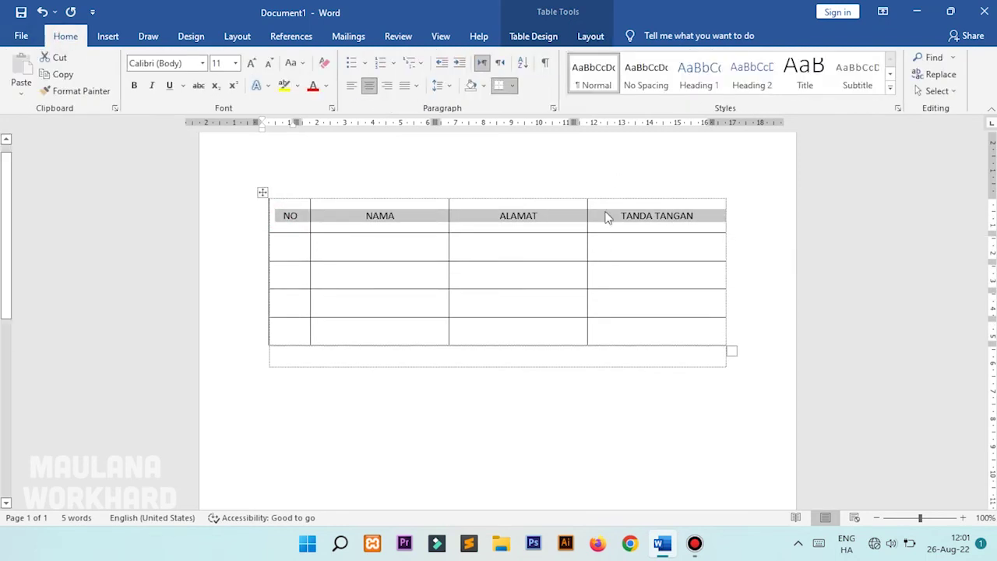
click(135, 86)
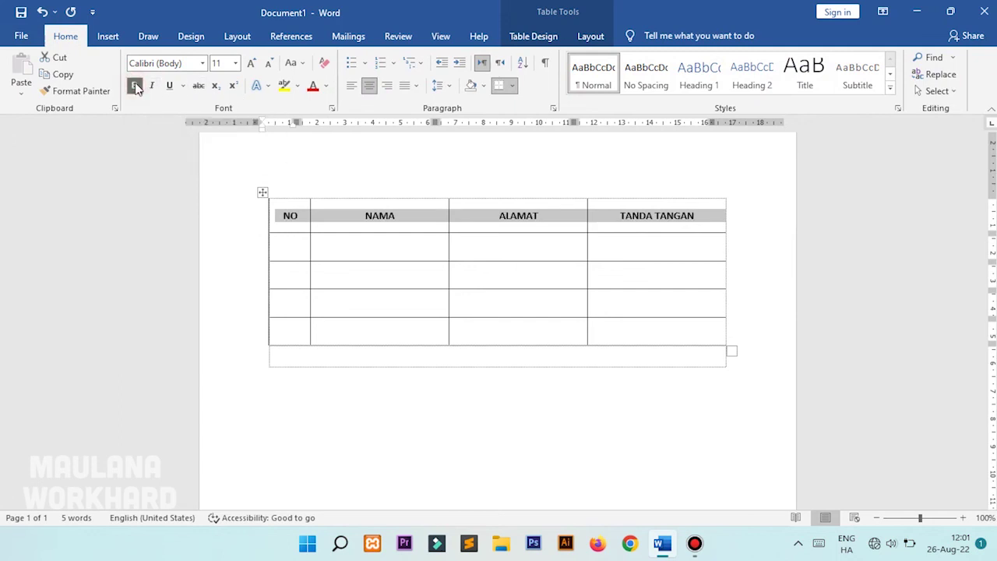
click(252, 63)
click(252, 64)
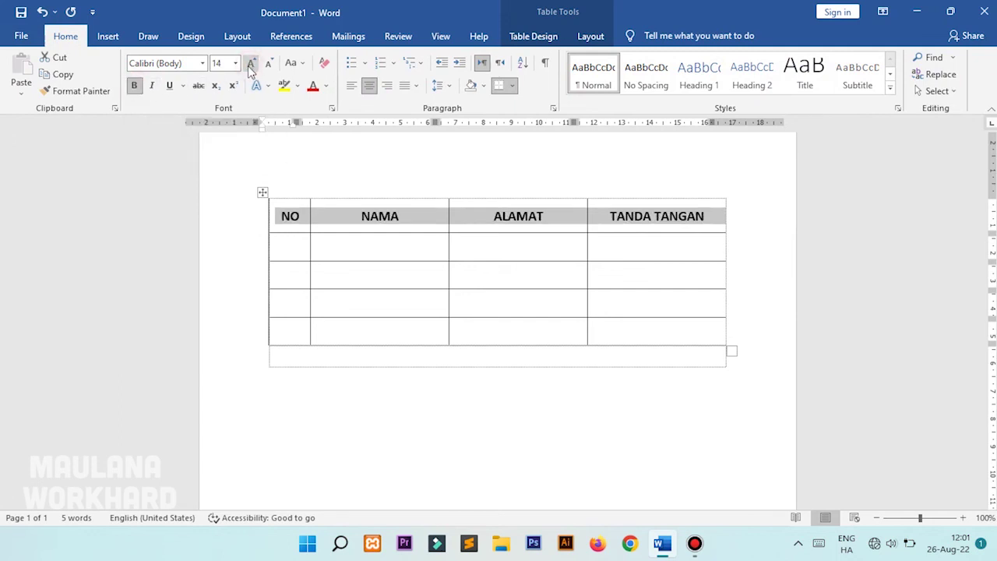
click(202, 63)
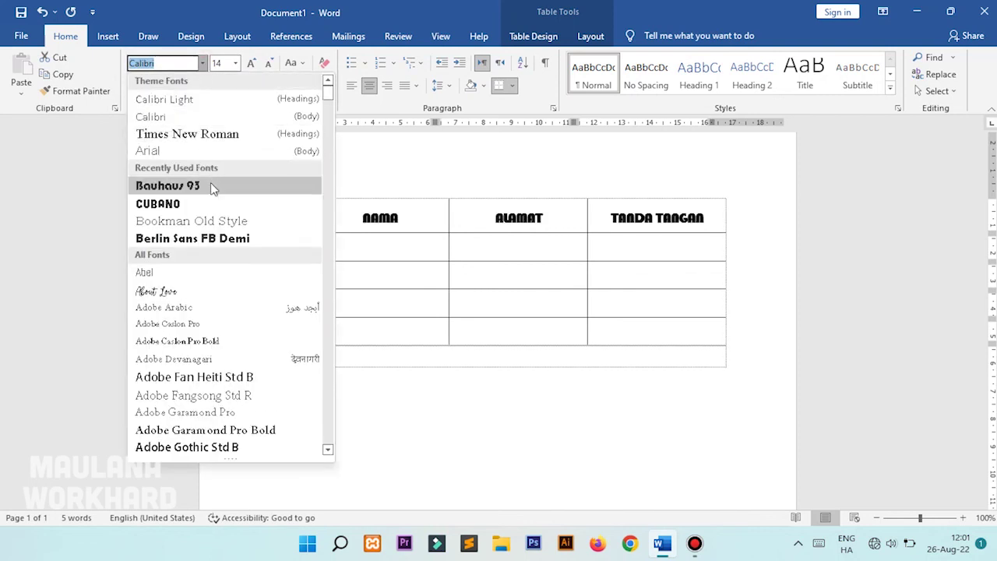
click(195, 135)
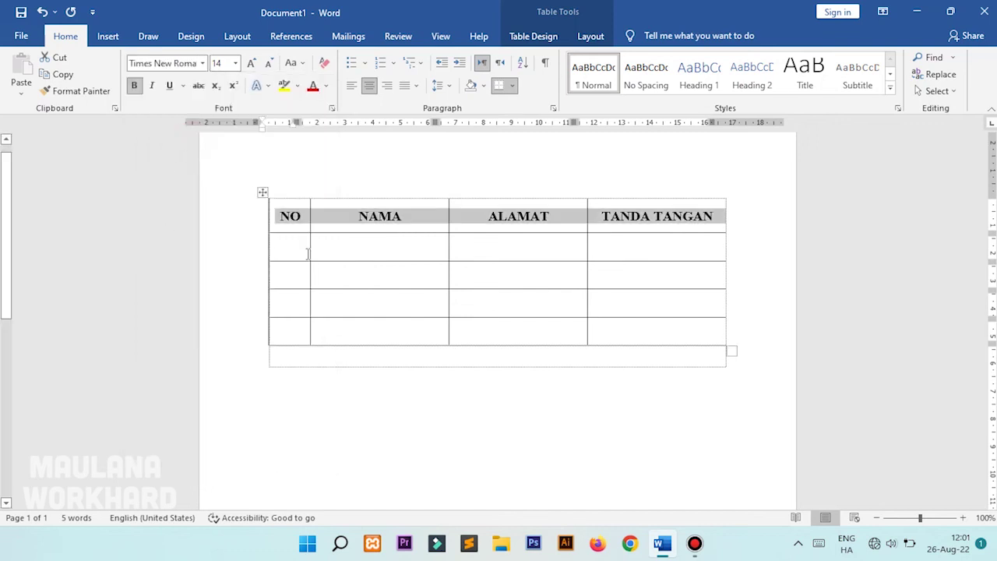
click(379, 253)
click(108, 35)
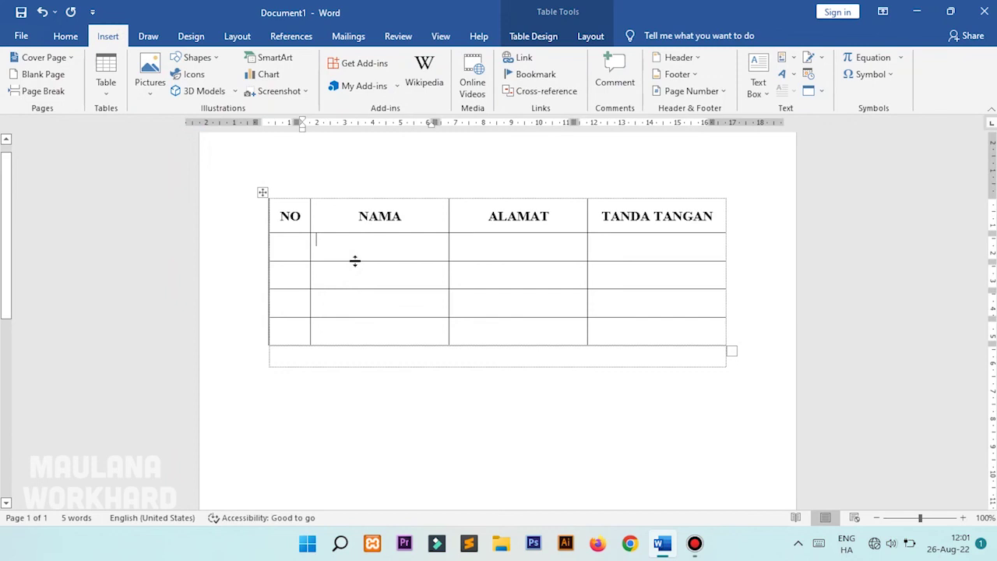
scroll(393, 279, down, 3)
scroll(394, 282, up, 3)
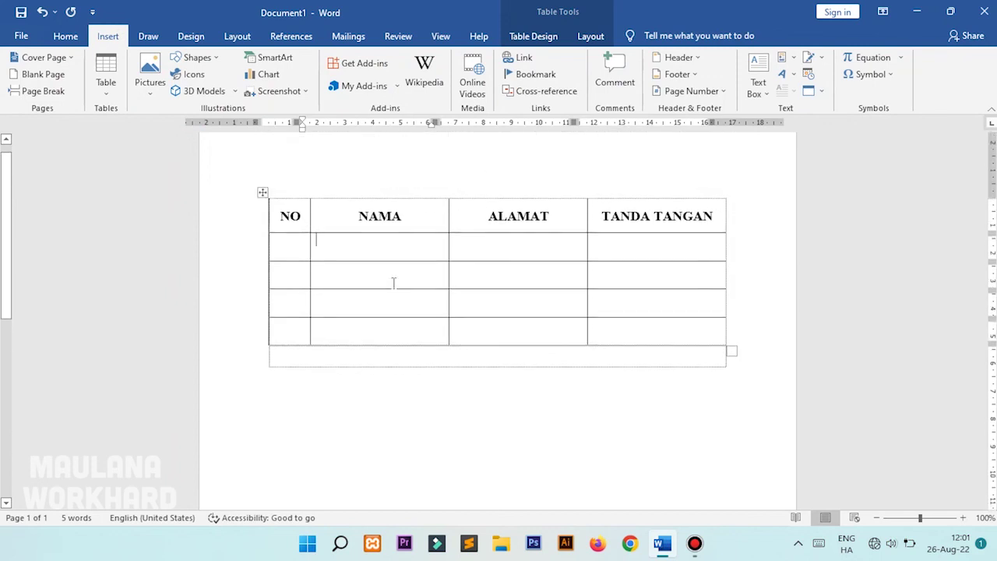